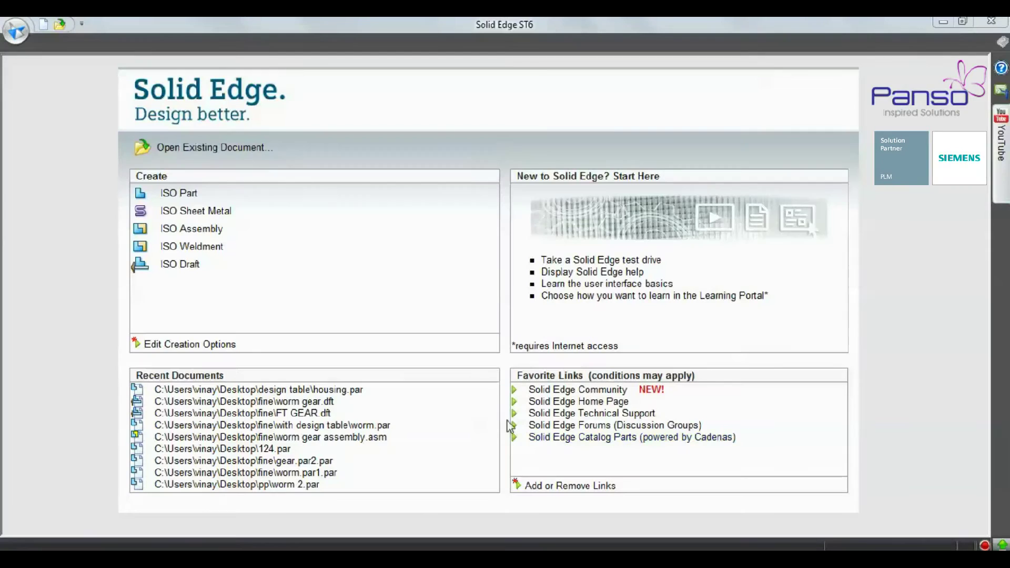
Create a new part from the iso part.par template
click(17, 32)
click(53, 62)
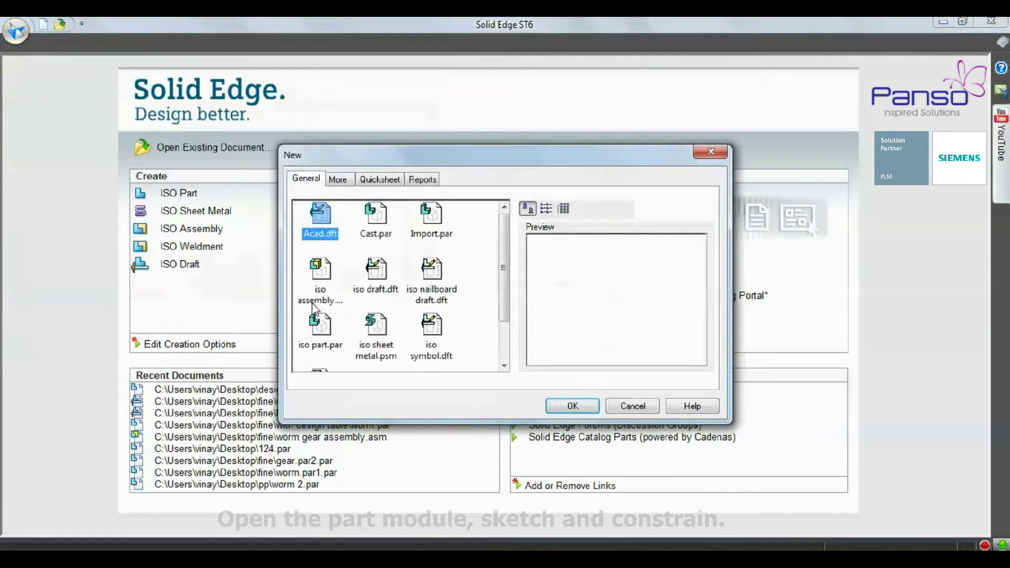
click(322, 326)
click(572, 405)
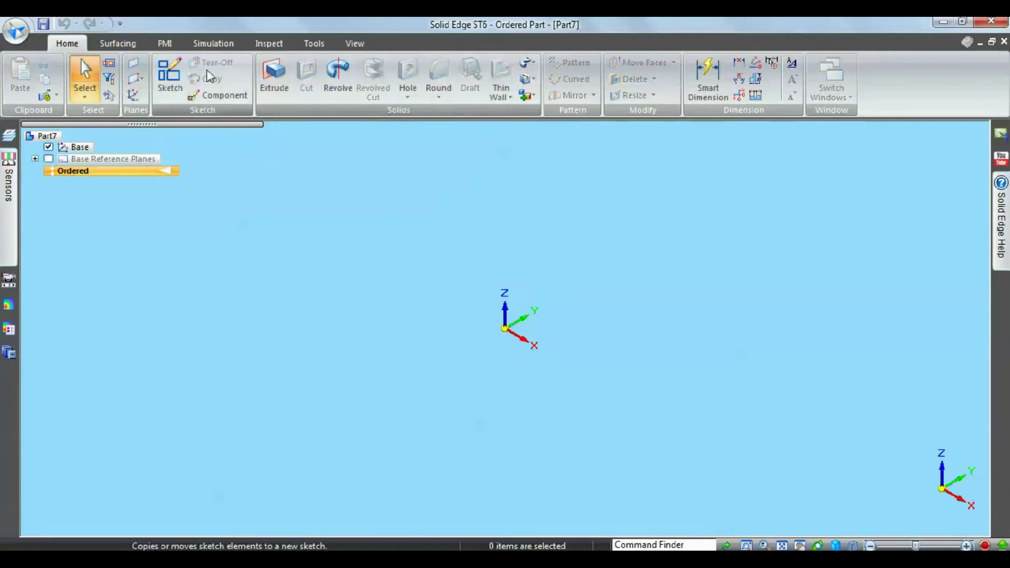
Start a sketch on the XZ plane and begin the L-shaped line profile
click(170, 74)
click(532, 310)
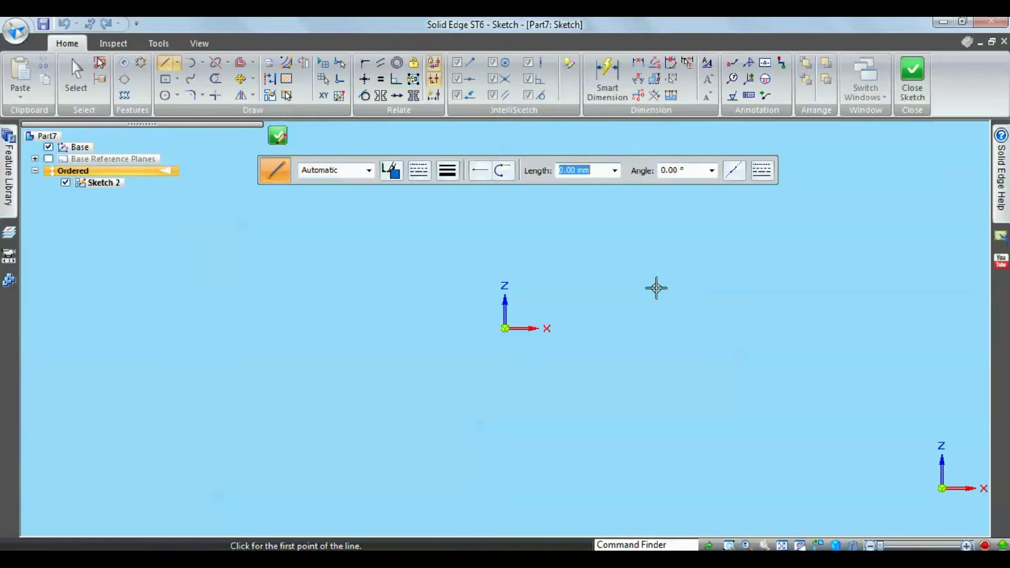
right_drag(661, 294, 697, 289)
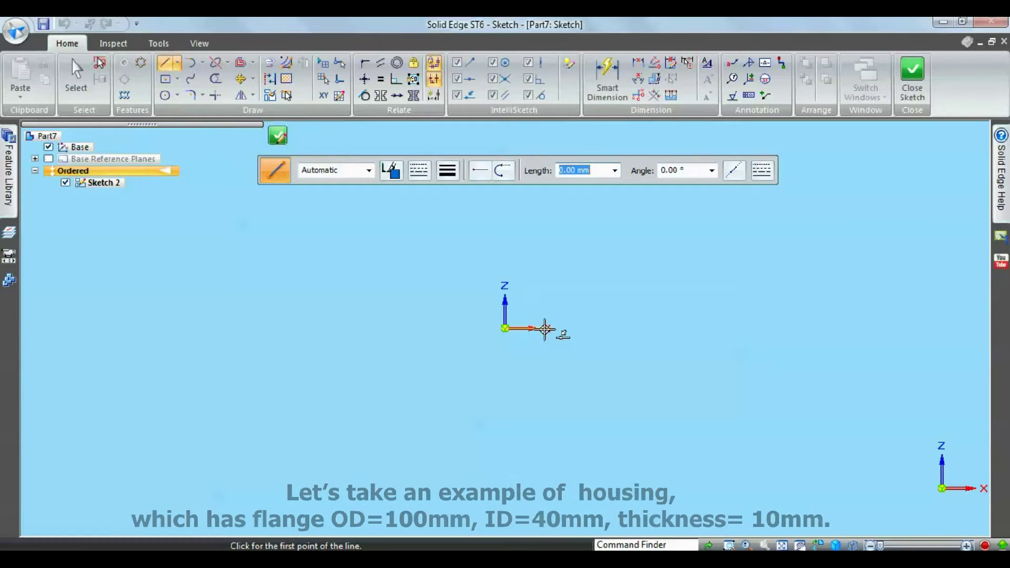
click(505, 329)
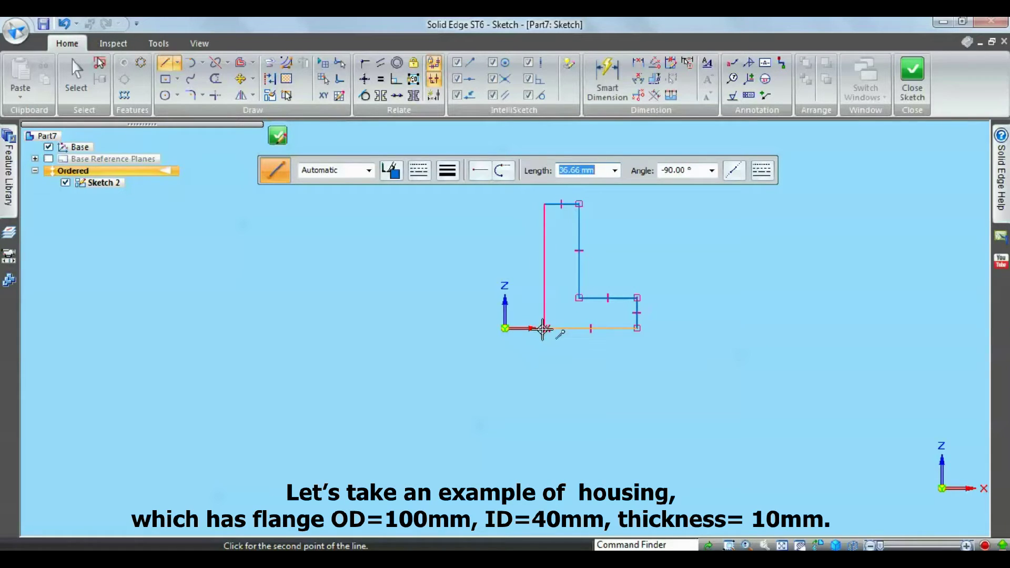
Finish the profile and draw a vertical line up from the sketch origin
key(Escape)
right_click(413, 308)
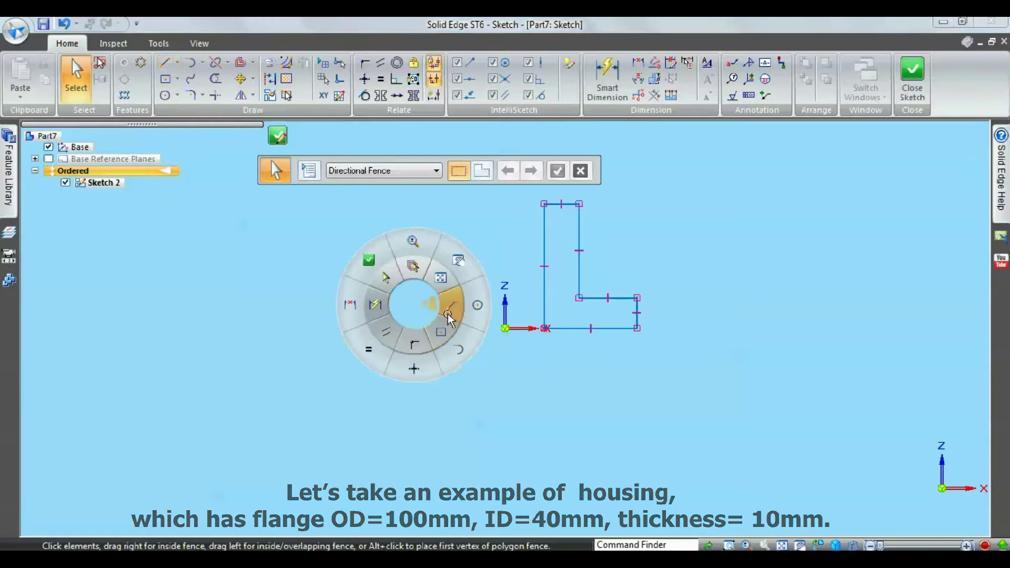
key(l)
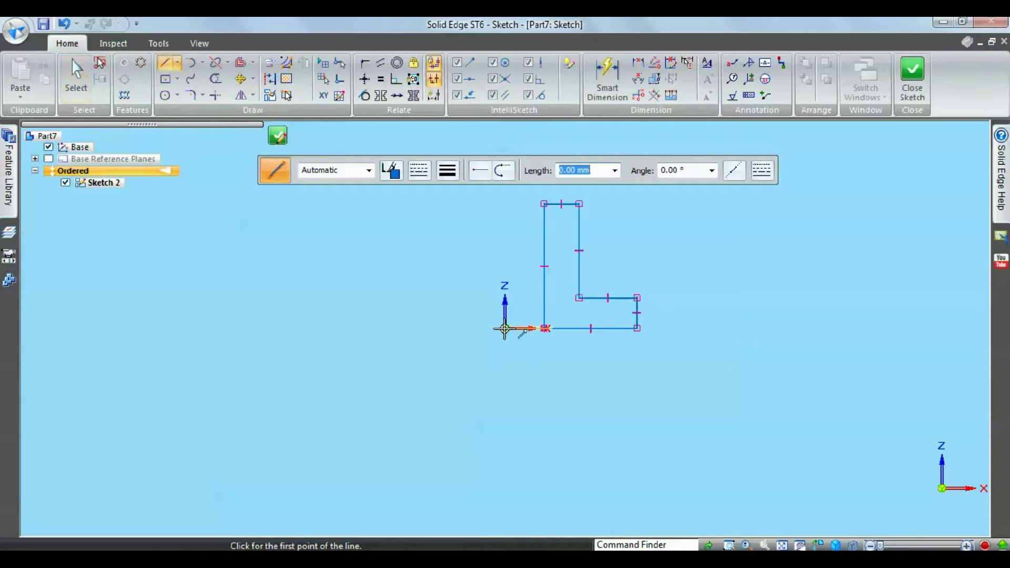
click(505, 329)
scroll(497, 233, down, 1)
scroll(492, 237, down, 2)
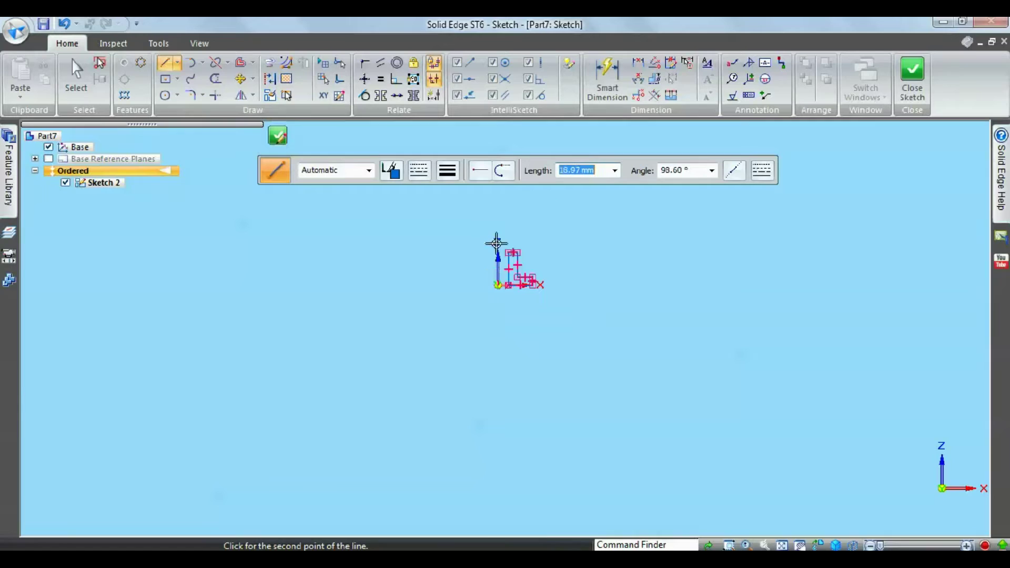
scroll(498, 241, up, 2)
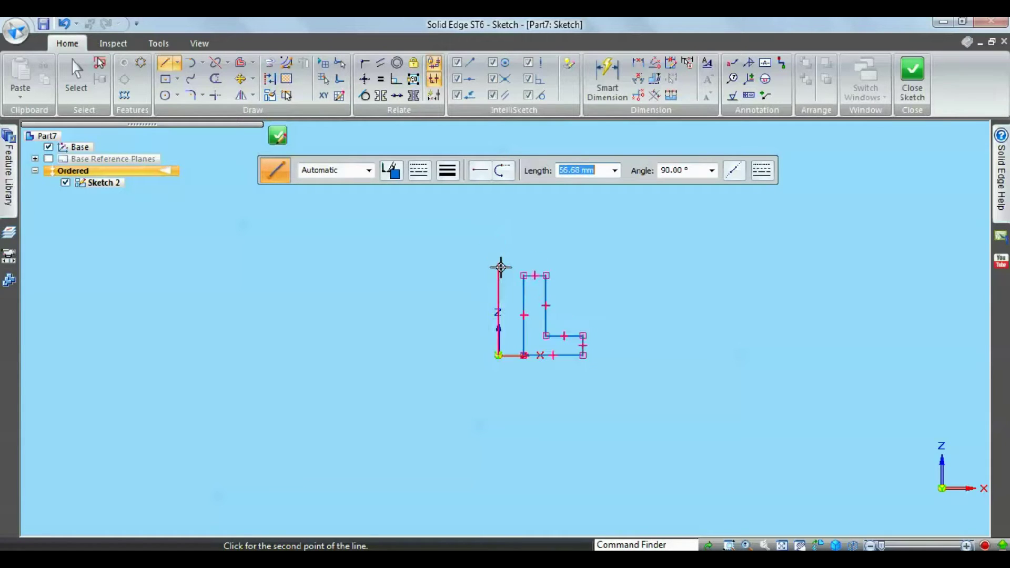
Set the vertical line's style to a dash-dot centerline
key(Escape)
click(498, 295)
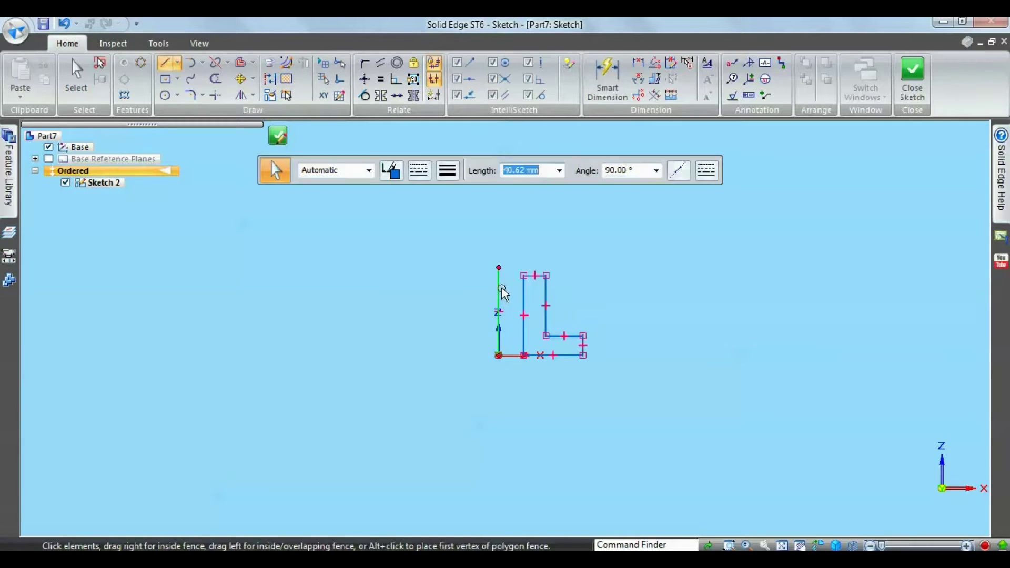
click(419, 170)
click(441, 253)
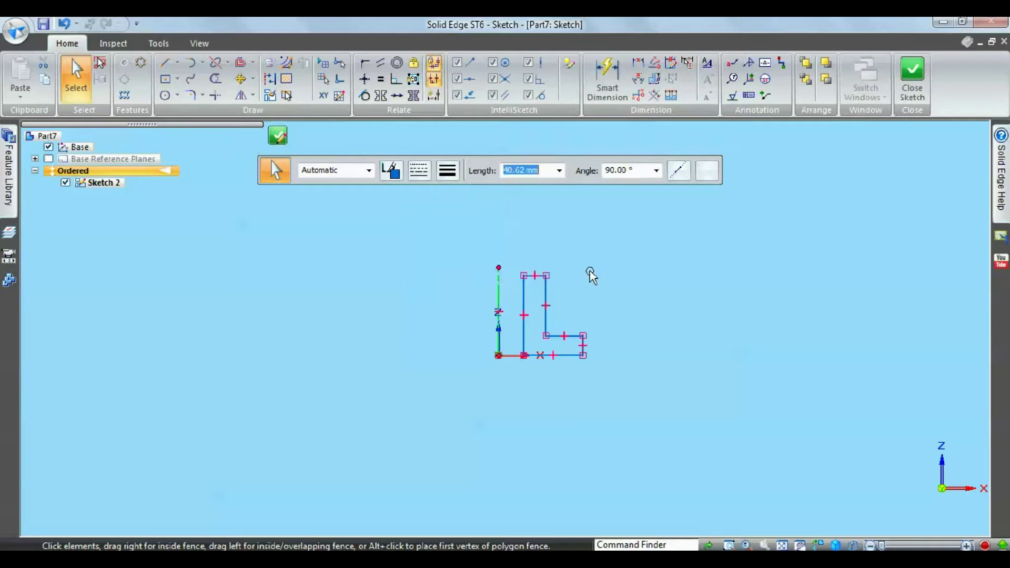
key(Escape)
Start and cancel Smart Dimension, then pick the Collinear relationship tool
click(610, 87)
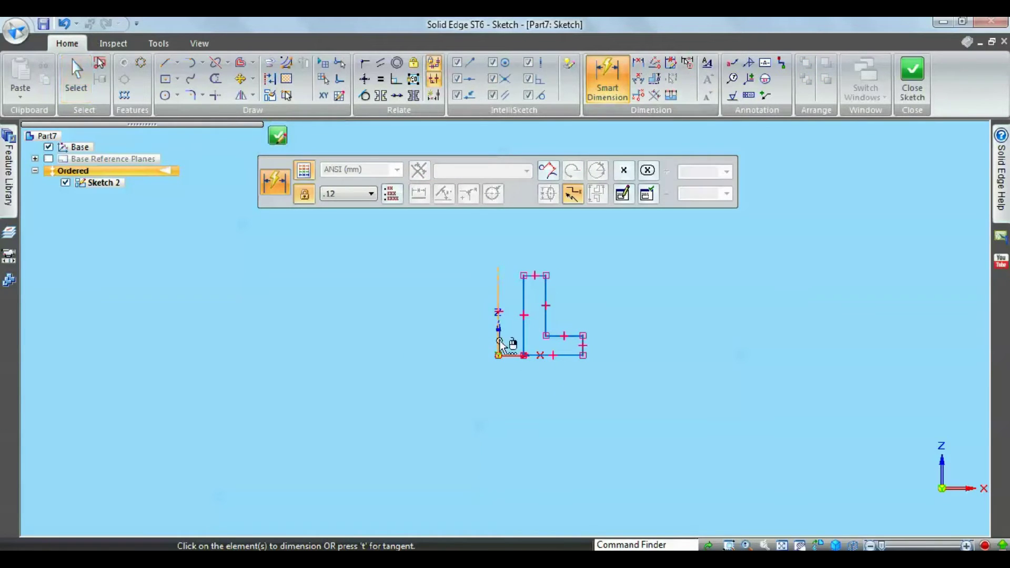
scroll(498, 342, up, 3)
scroll(503, 350, down, 2)
key(Escape)
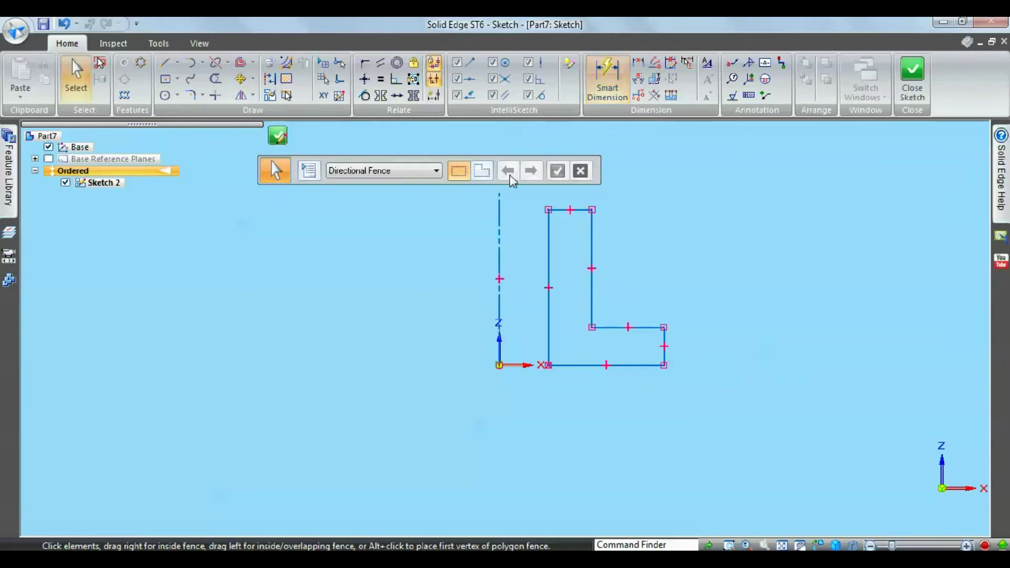
click(404, 98)
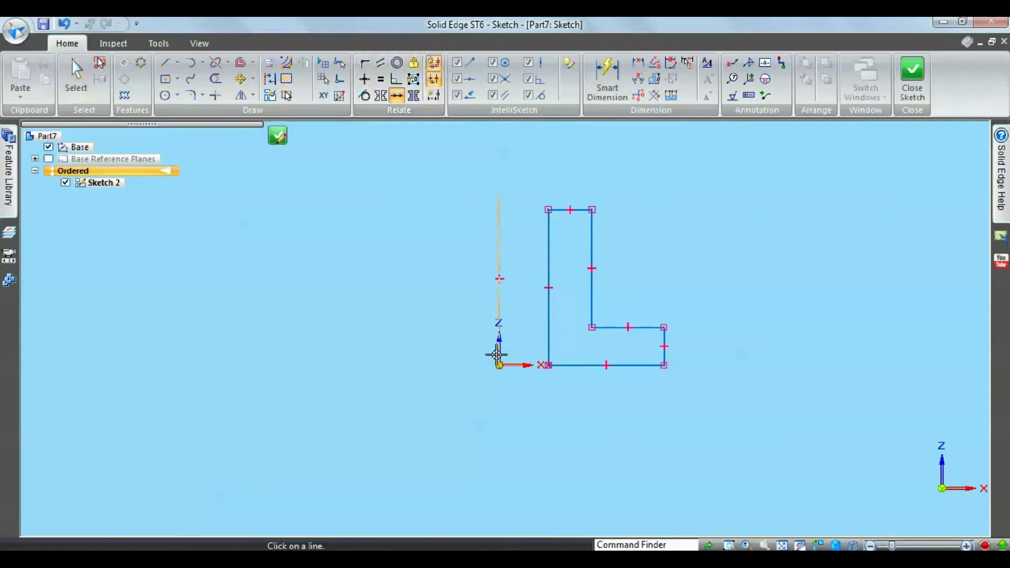
Make the axis line collinear with the Z axis and the bottom edge with the X axis
click(501, 351)
click(500, 352)
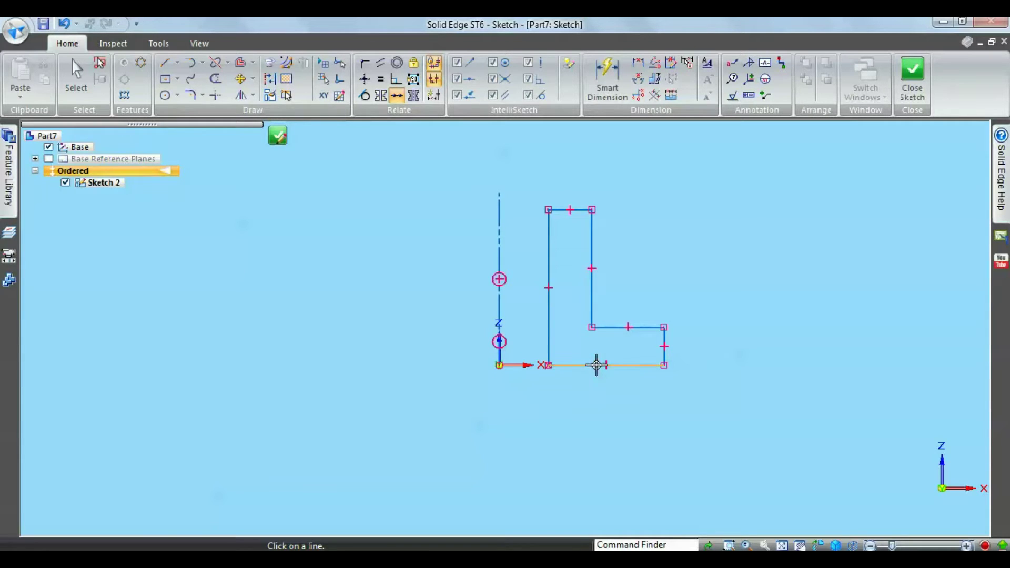
click(525, 366)
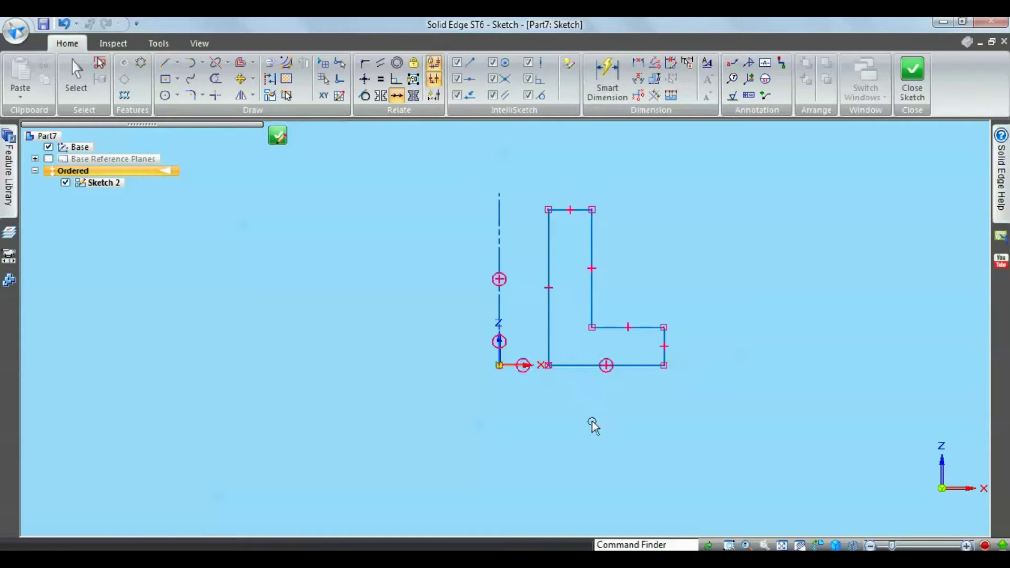
key(Escape)
Dimension the bottom width as 50 and the flange thickness as 10
click(608, 79)
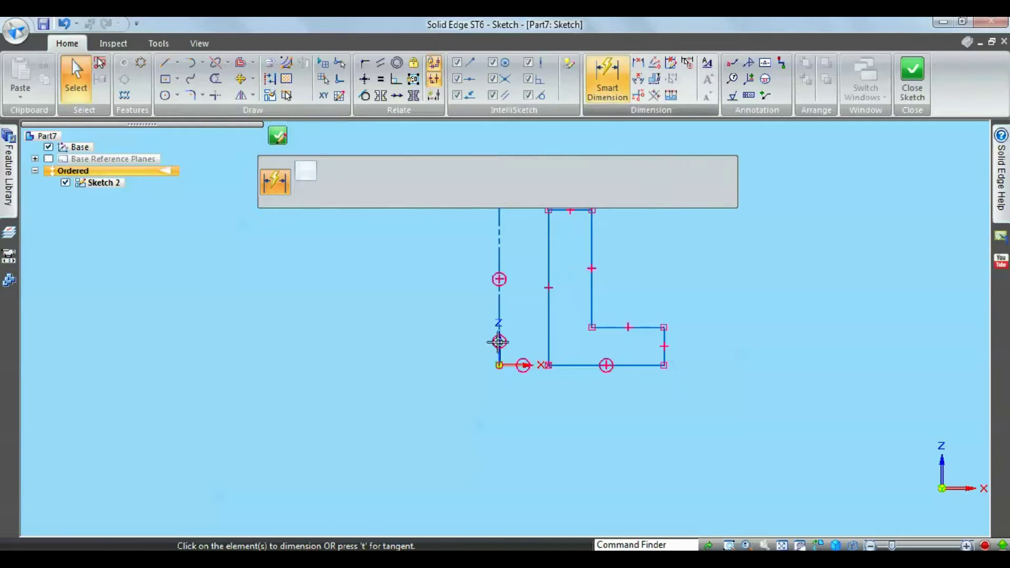
click(505, 364)
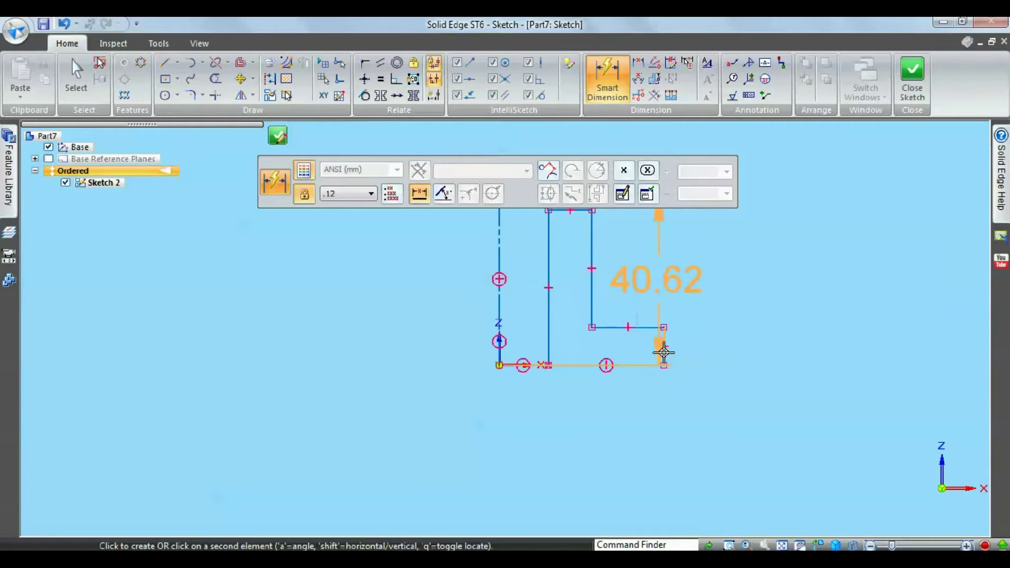
click(627, 423)
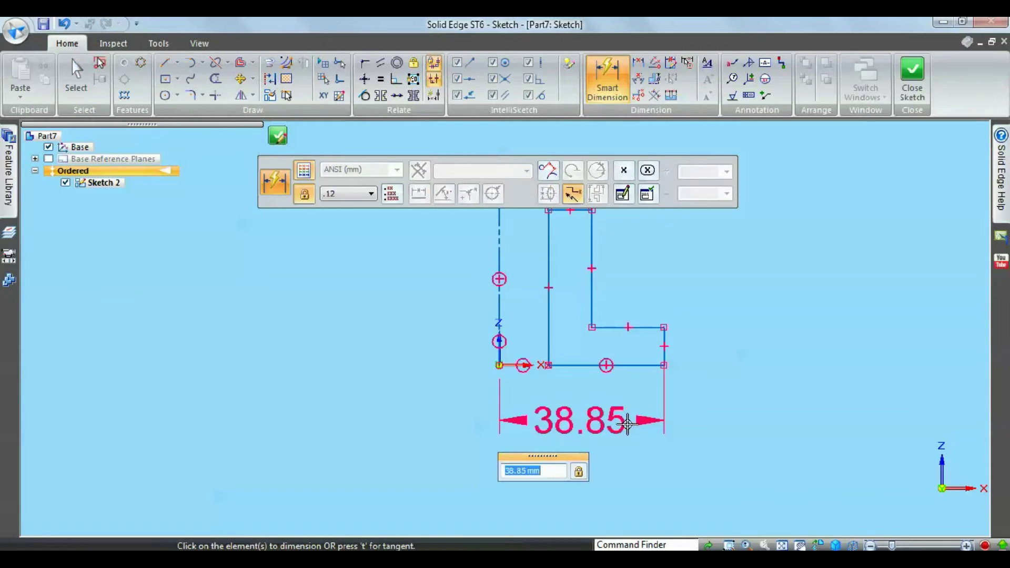
text(50)
key(Return)
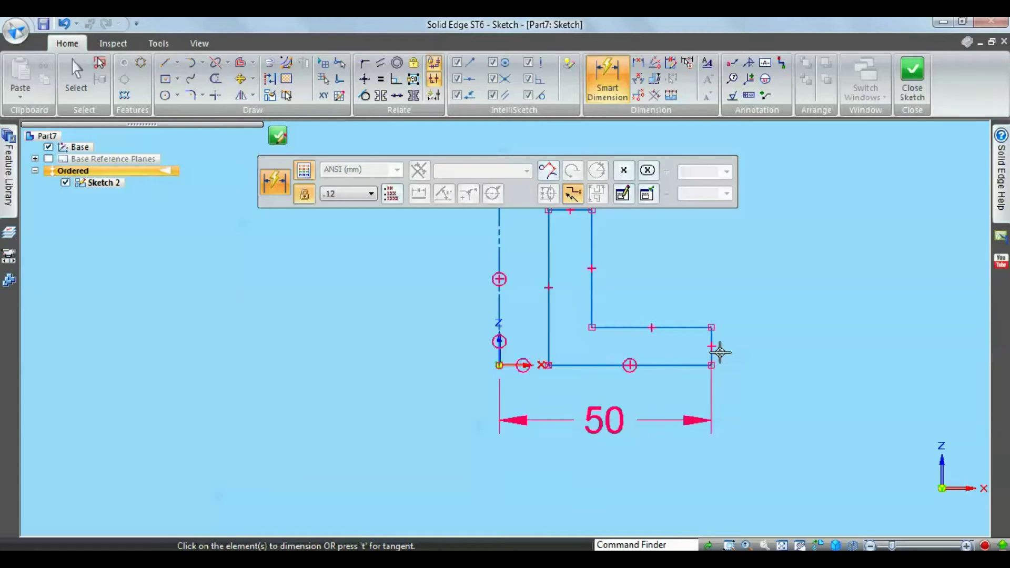
click(714, 354)
click(776, 420)
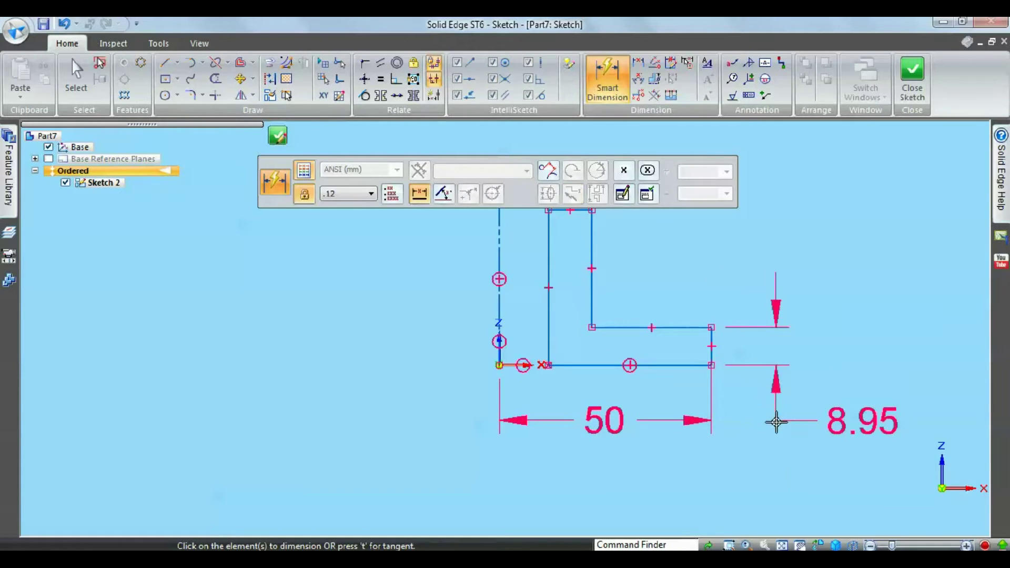
text(10)
key(Return)
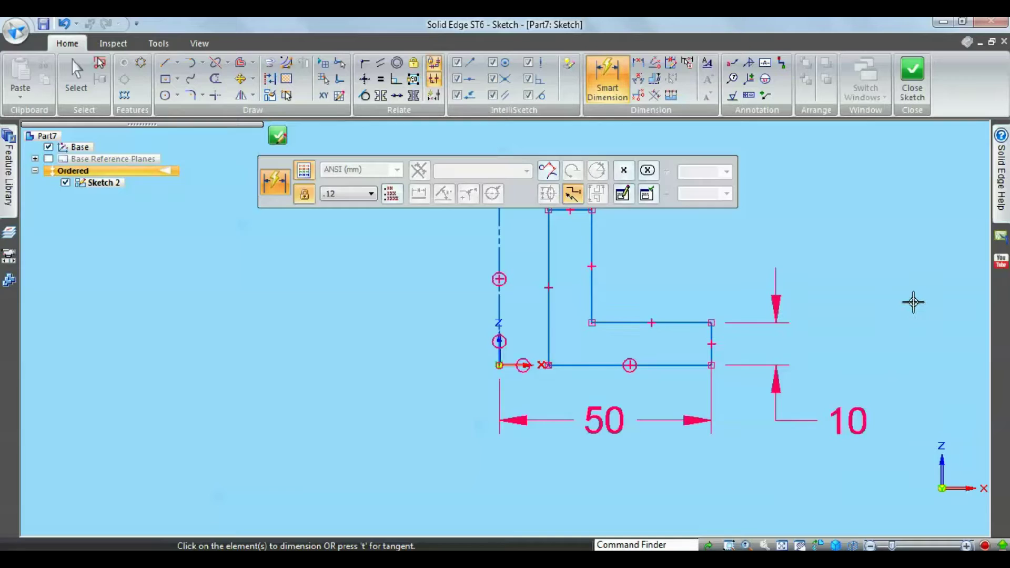
scroll(772, 388, down, 2)
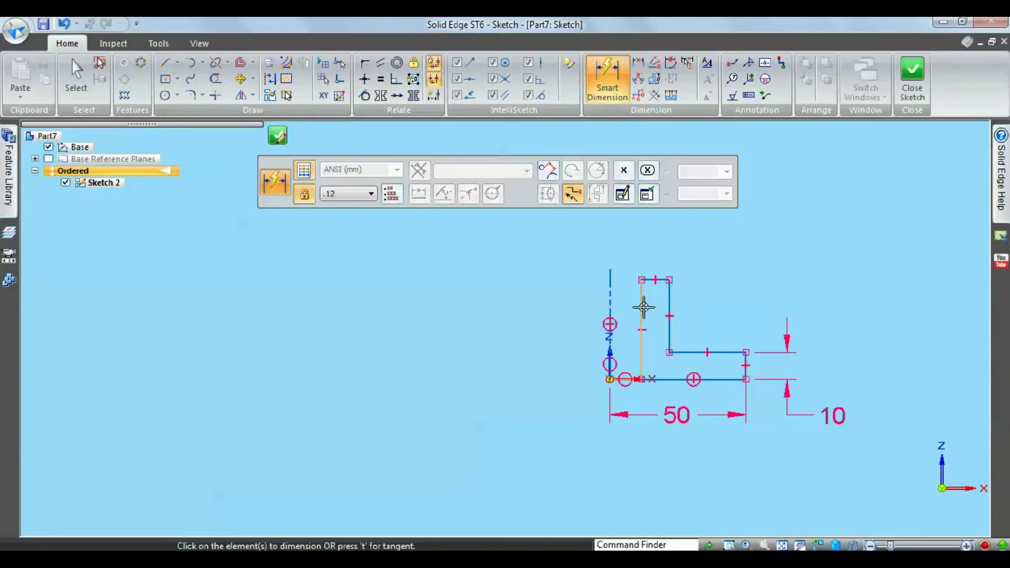
Dimension the axis-to-left-edge distance as 20 and add a 20 dimension above the sketch
click(642, 307)
click(611, 298)
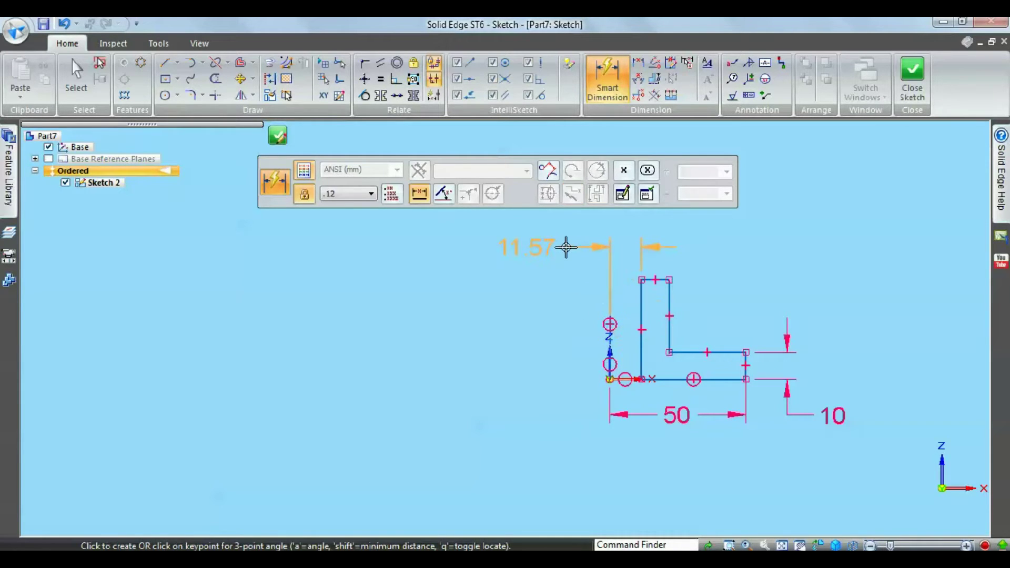
click(566, 247)
text(20)
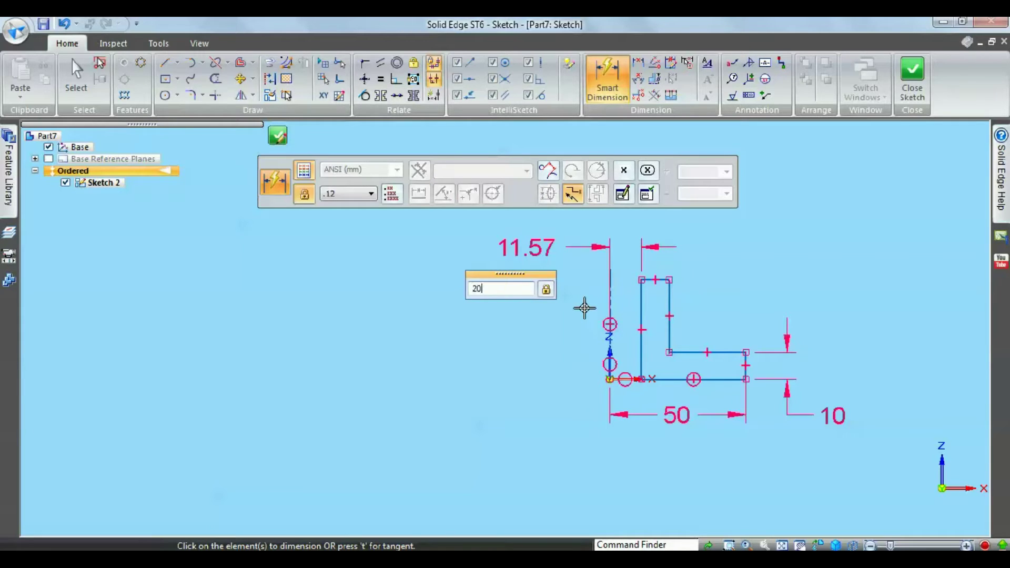
key(Return)
scroll(737, 342, up, 1)
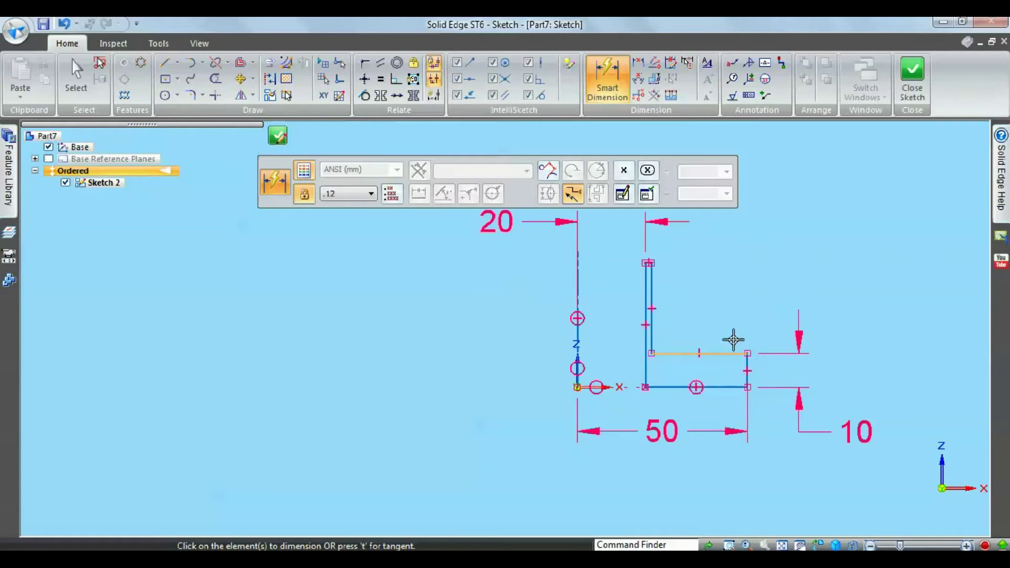
click(654, 289)
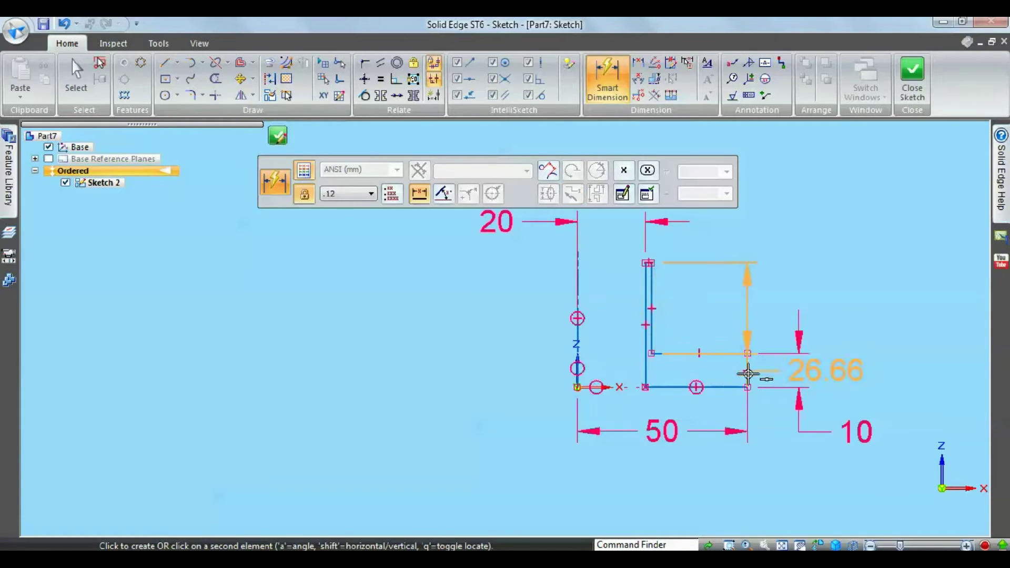
click(748, 373)
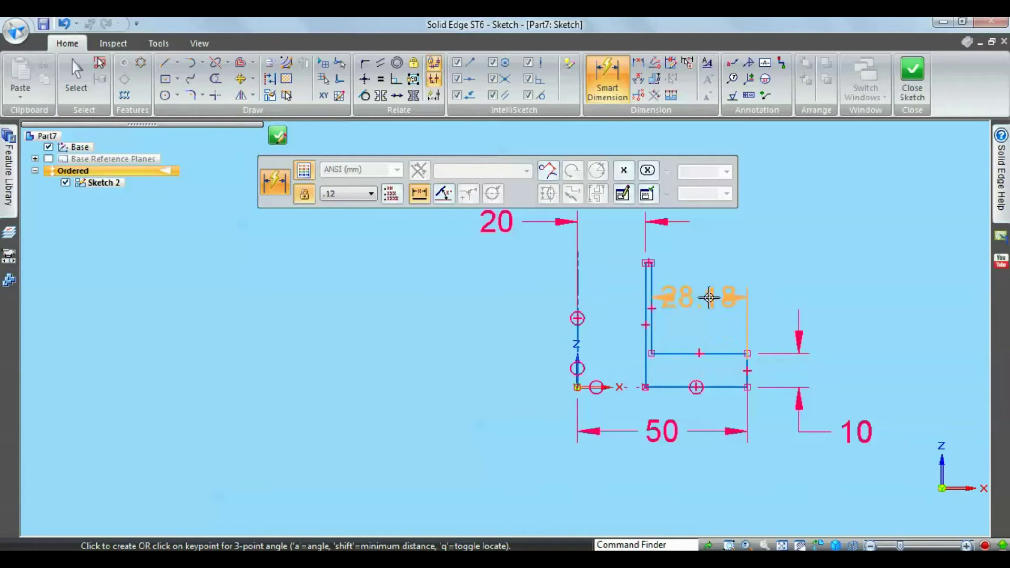
click(692, 261)
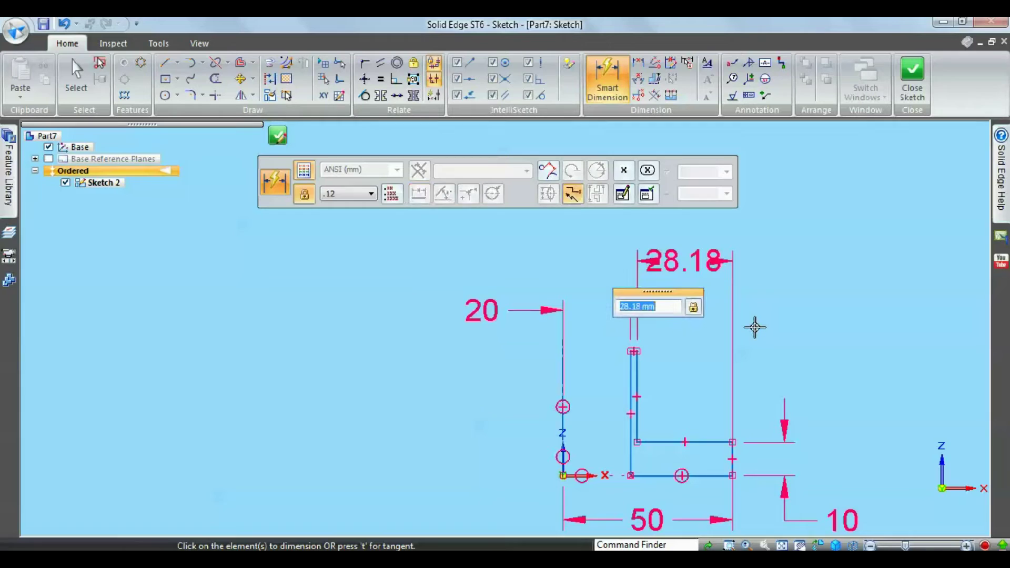
key(Return)
Move the top 20 dimension text to the right above the profile
scroll(711, 316, down, 2)
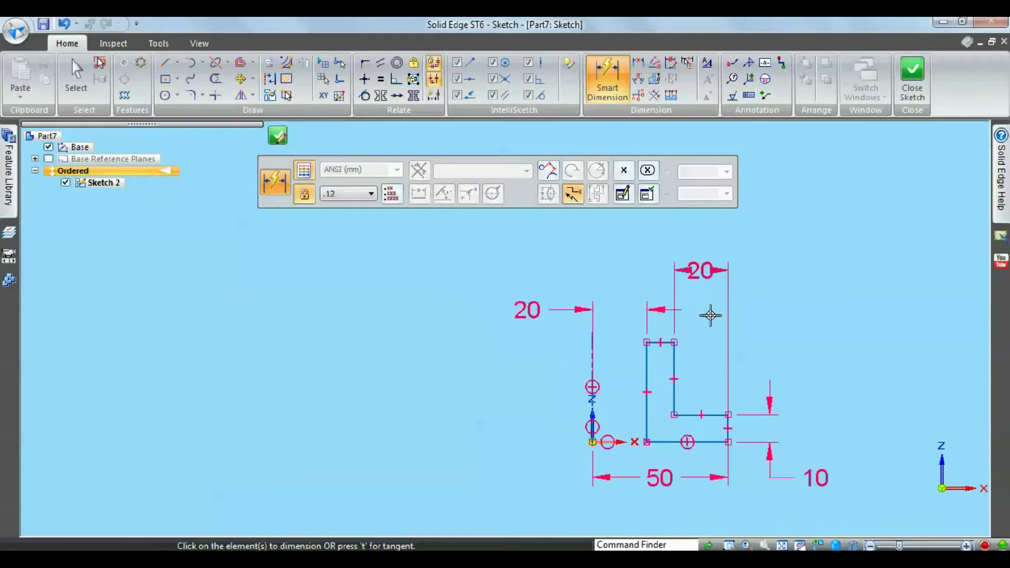
scroll(717, 356, up, 2)
scroll(744, 374, down, 2)
scroll(703, 331, down, 1)
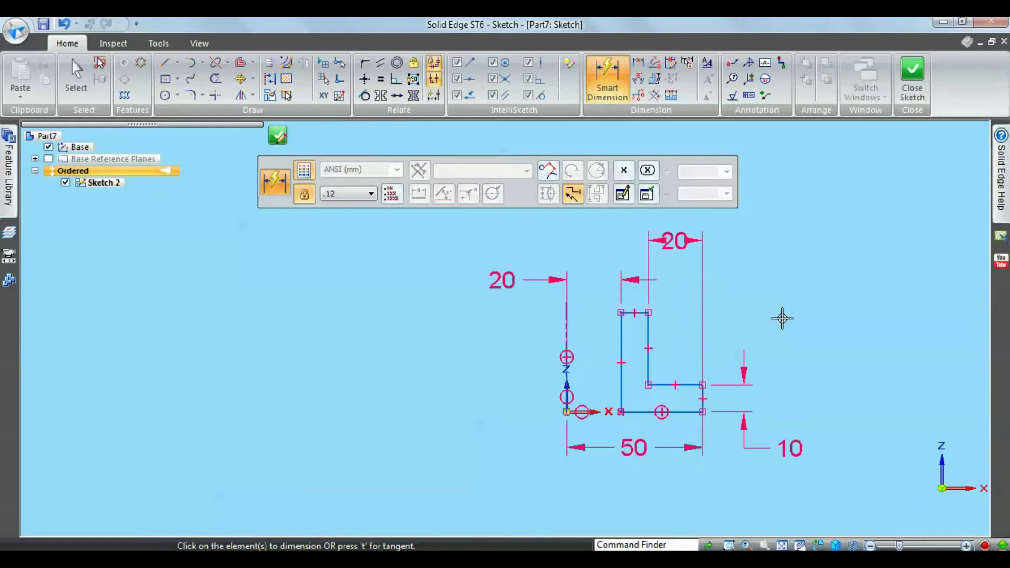
shift+middle_drag(783, 316, 690, 319)
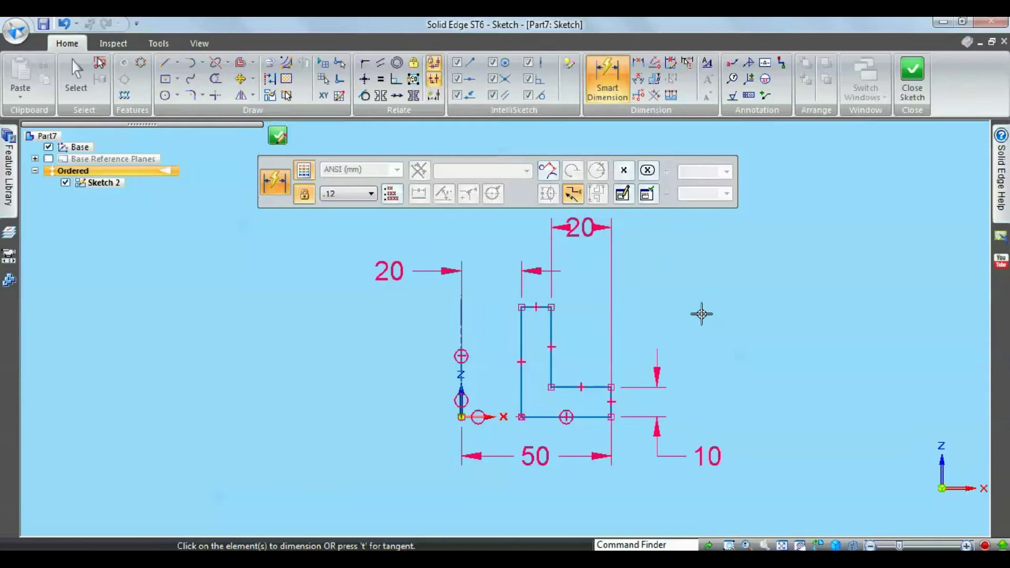
scroll(701, 314, down, 1)
key(Escape)
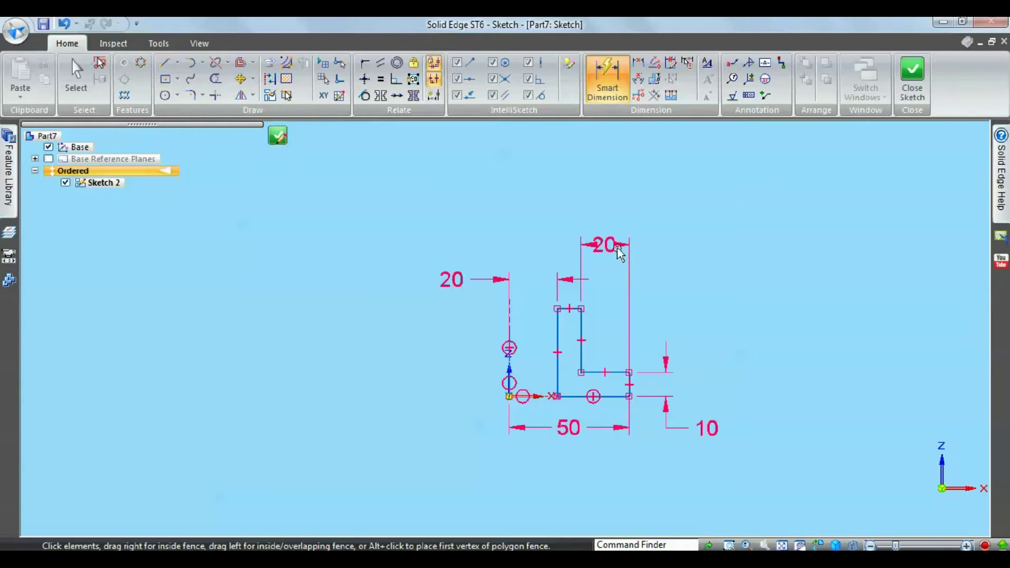
click(622, 246)
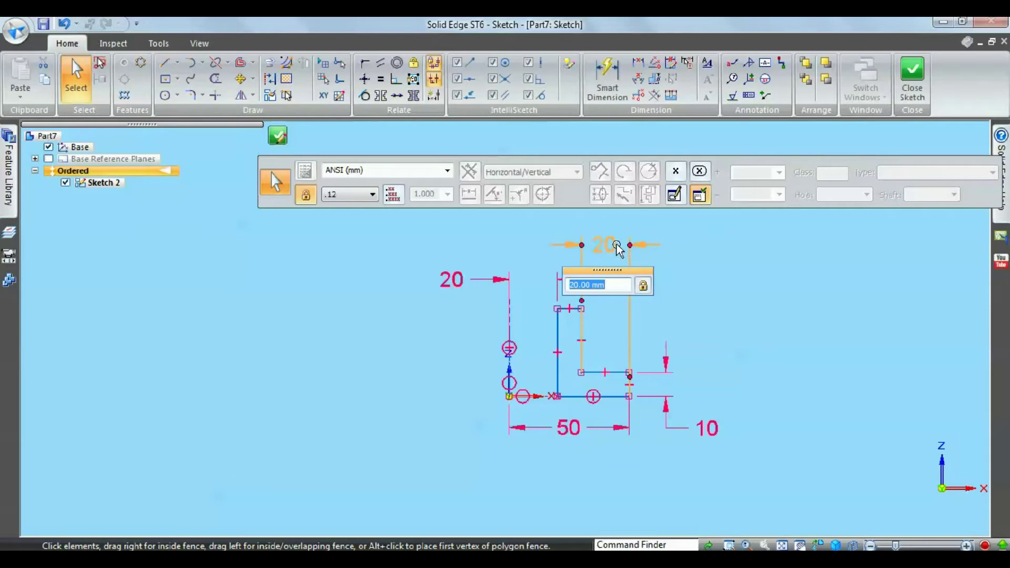
drag(619, 247, 683, 242)
click(704, 329)
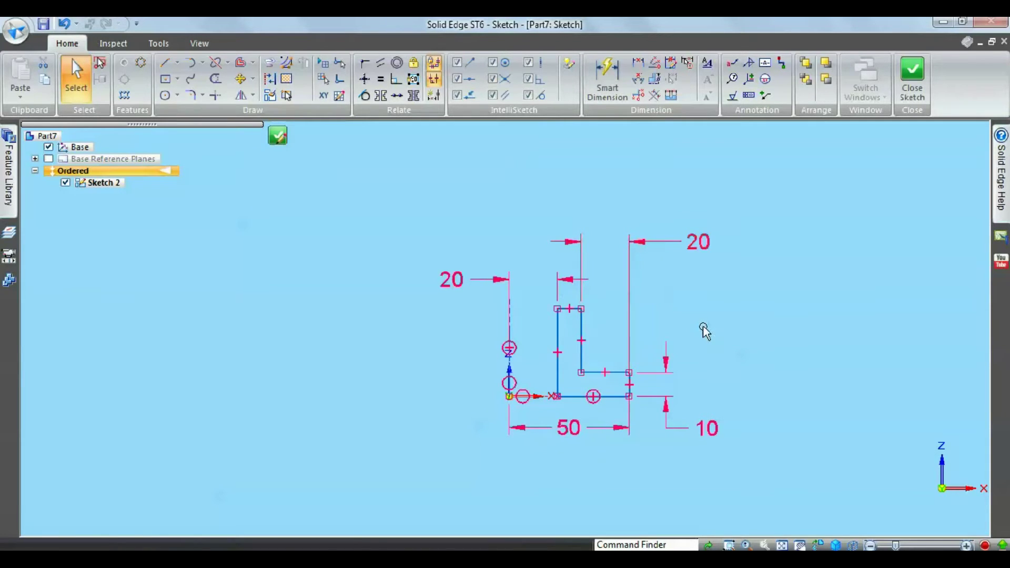
scroll(721, 337, up, 1)
shift+middle_drag(662, 342, 563, 333)
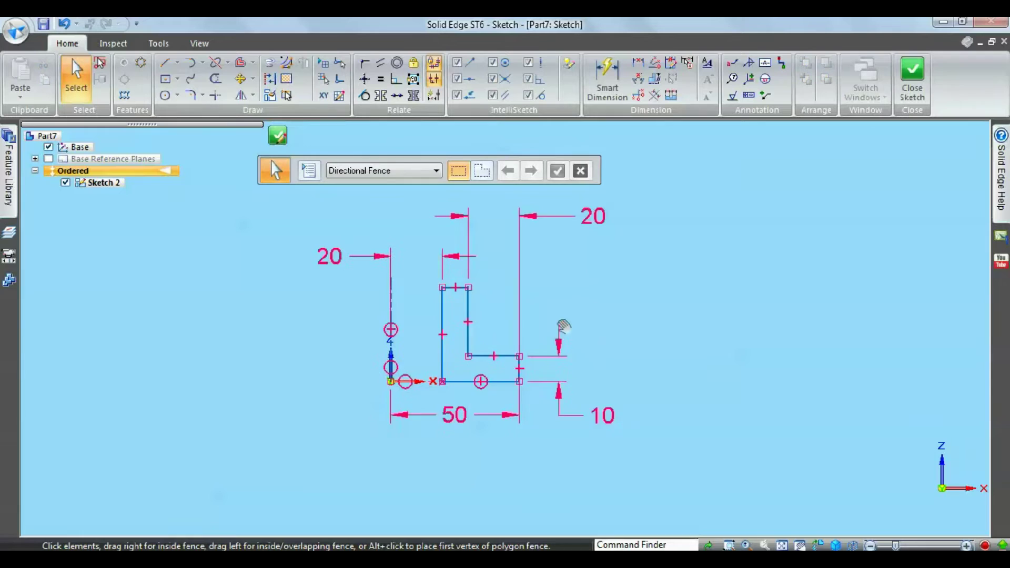
click(43, 23)
text(hous)
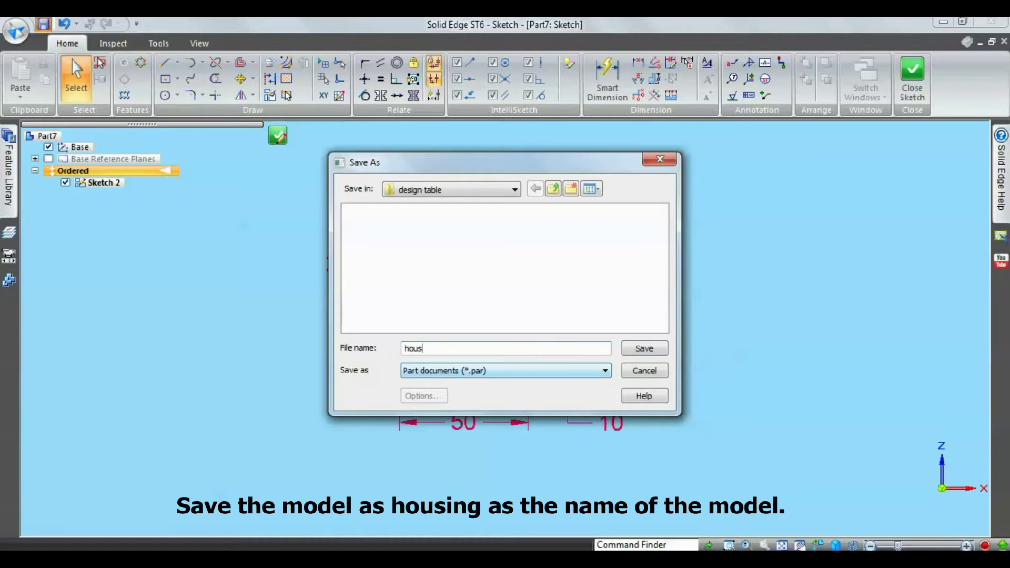
Name the part file 'housing' and save it in the design table folder
text(ing)
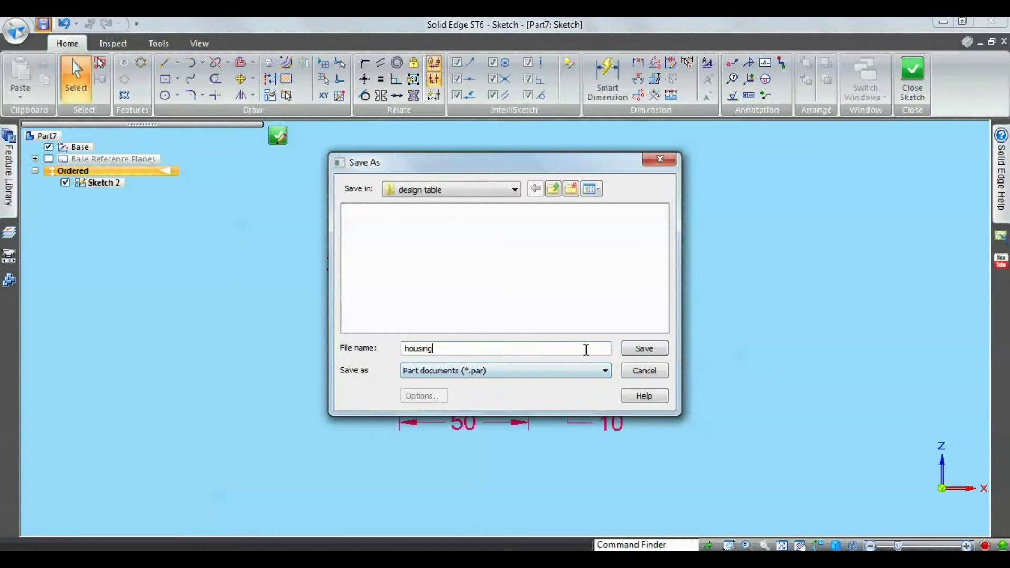
click(640, 355)
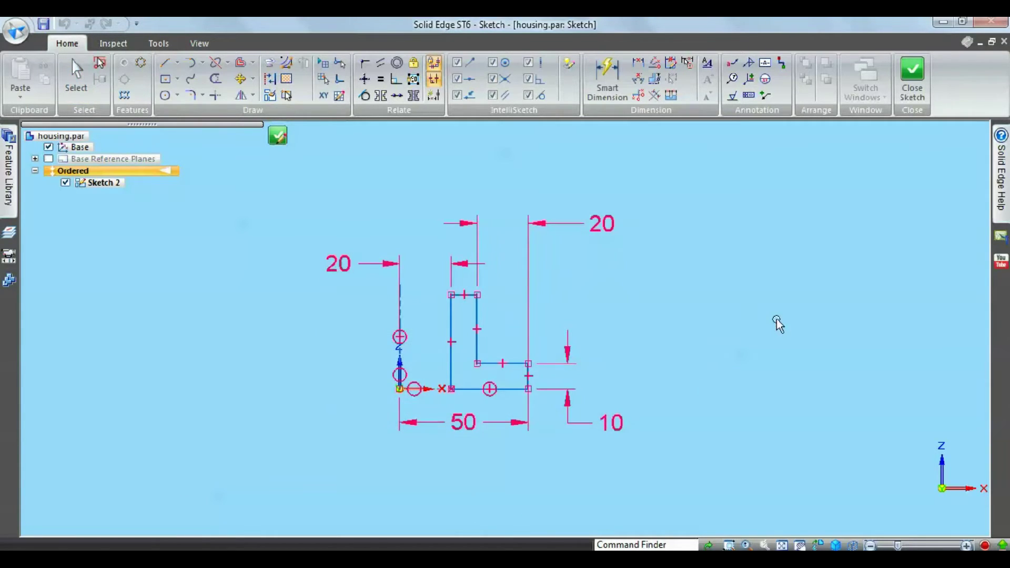
Launch Excel and save the blank workbook as 'housing' in Desktop > design table
key(super)
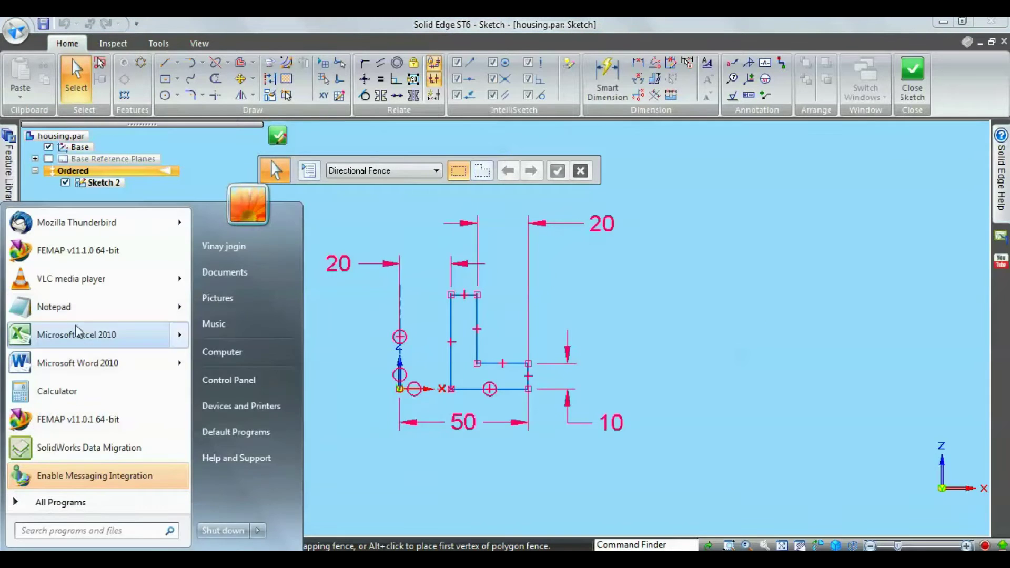
click(79, 312)
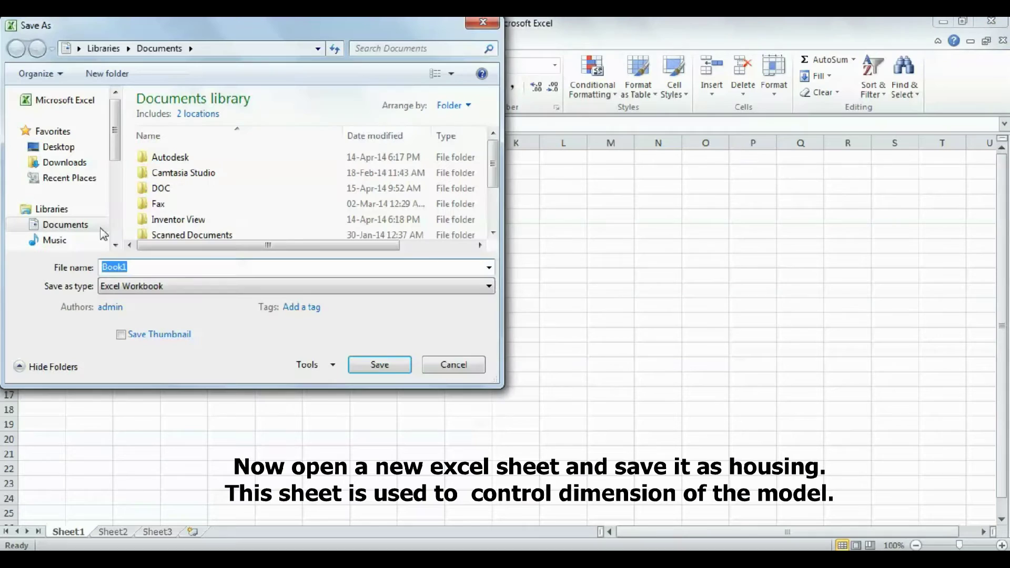
click(45, 146)
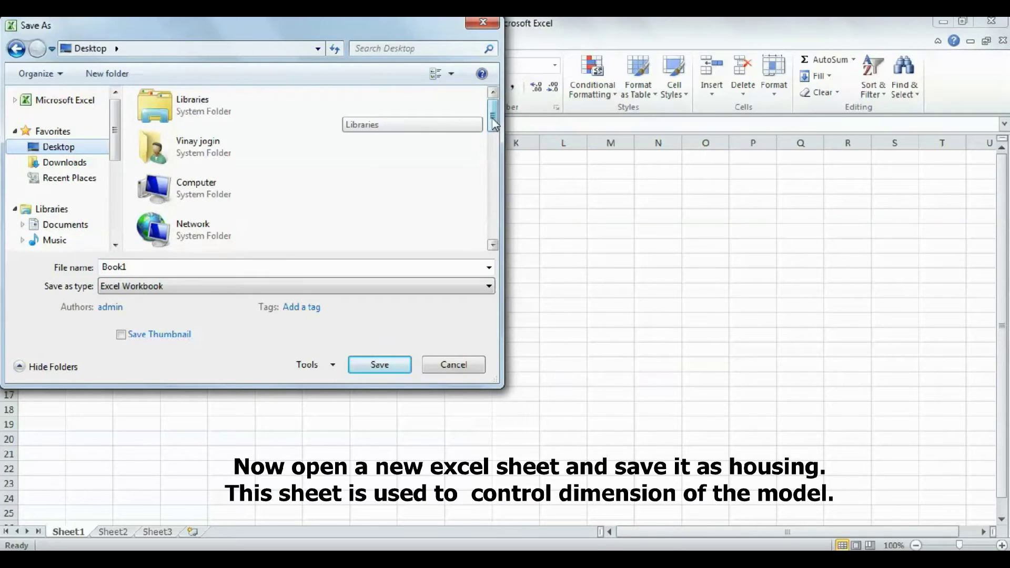
drag(495, 94, 495, 138)
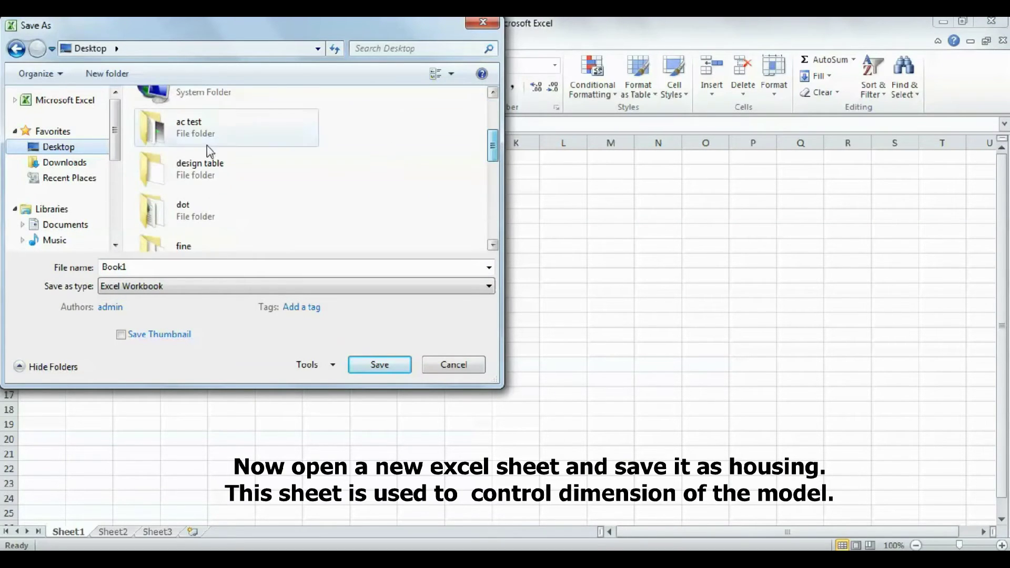
click(203, 168)
double_click(203, 167)
text(housing)
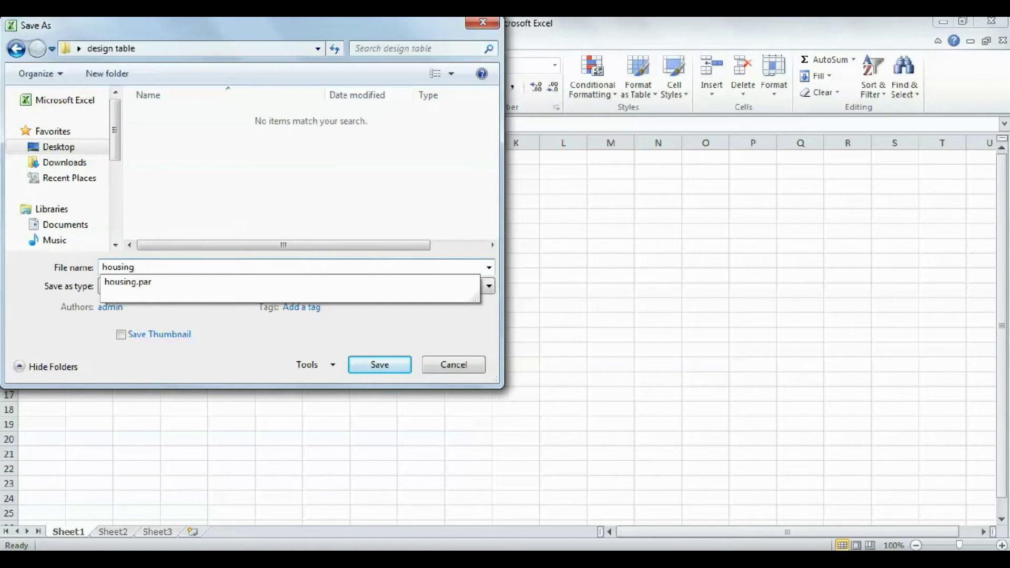
click(381, 366)
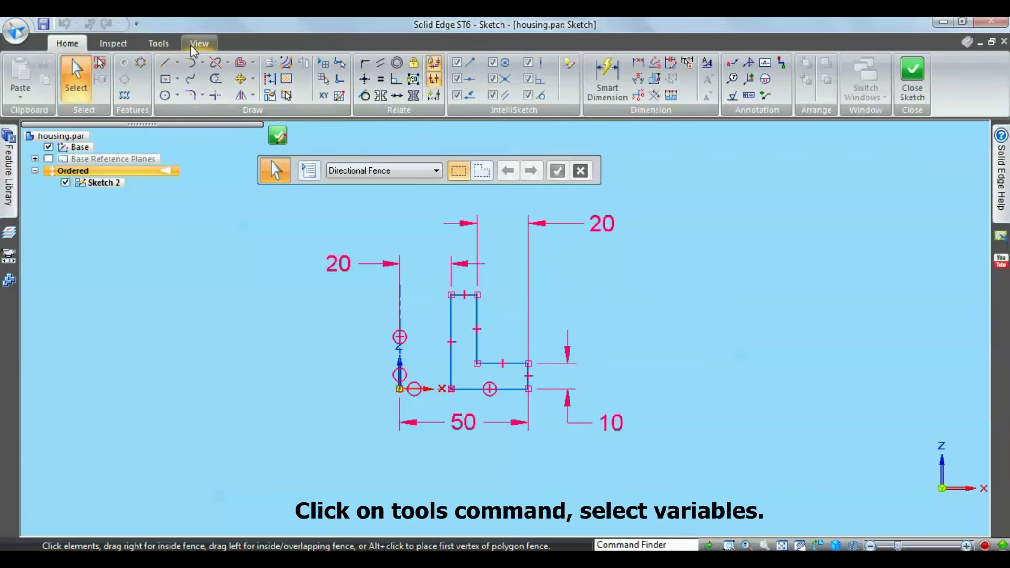
Open the Variable Table and move its window higher up
click(159, 43)
click(59, 63)
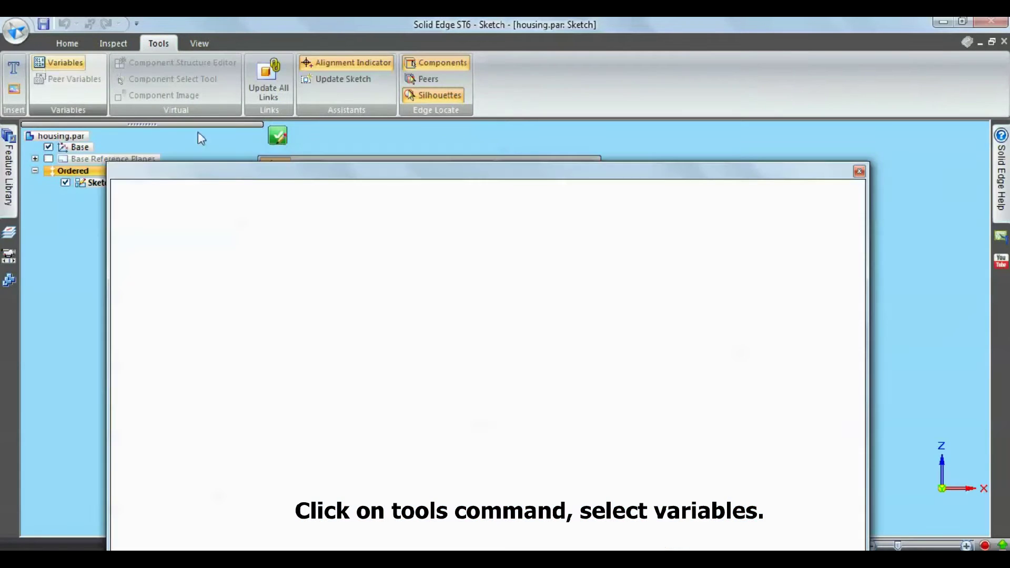
click(377, 171)
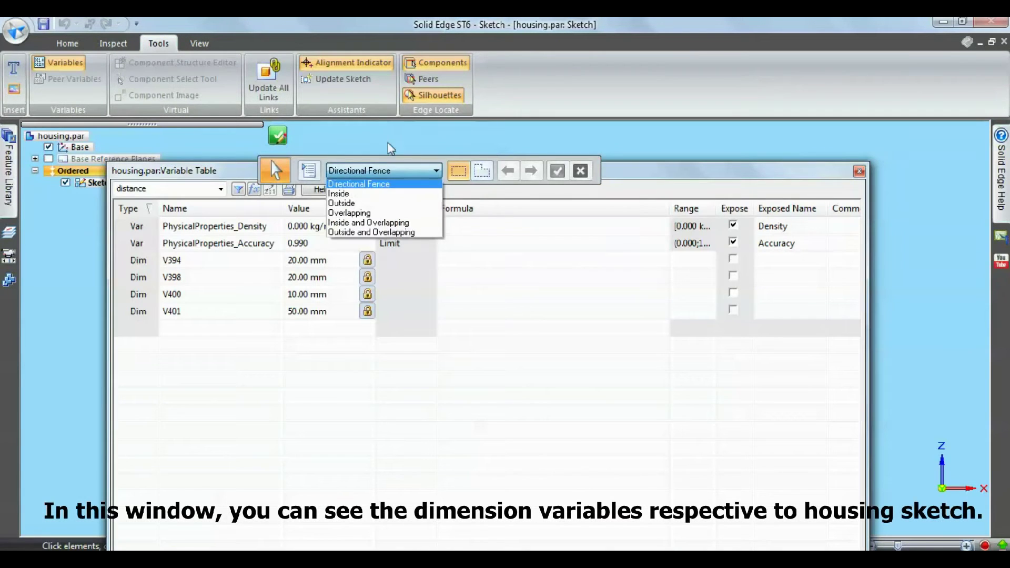
click(427, 170)
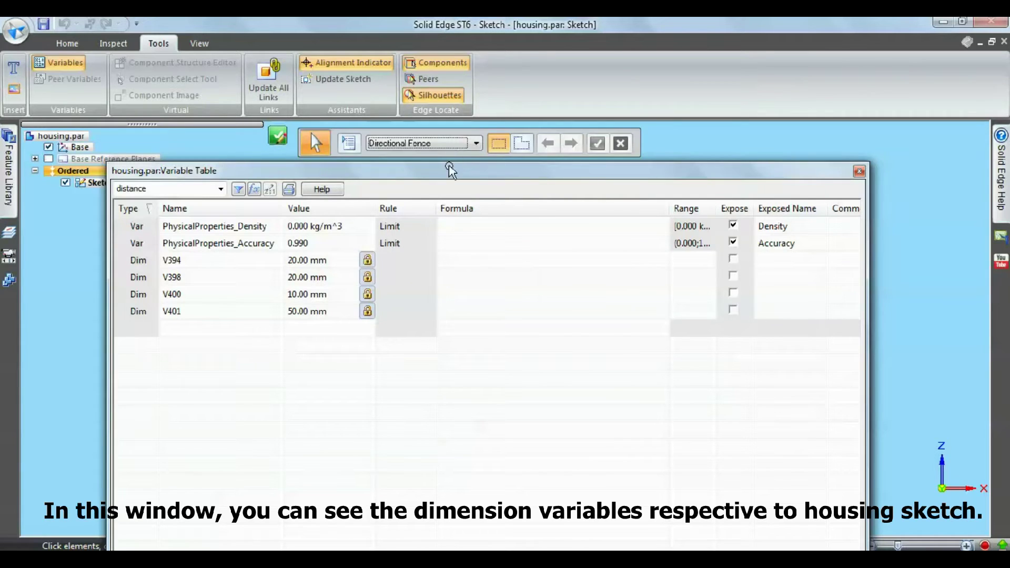
drag(450, 170, 446, 130)
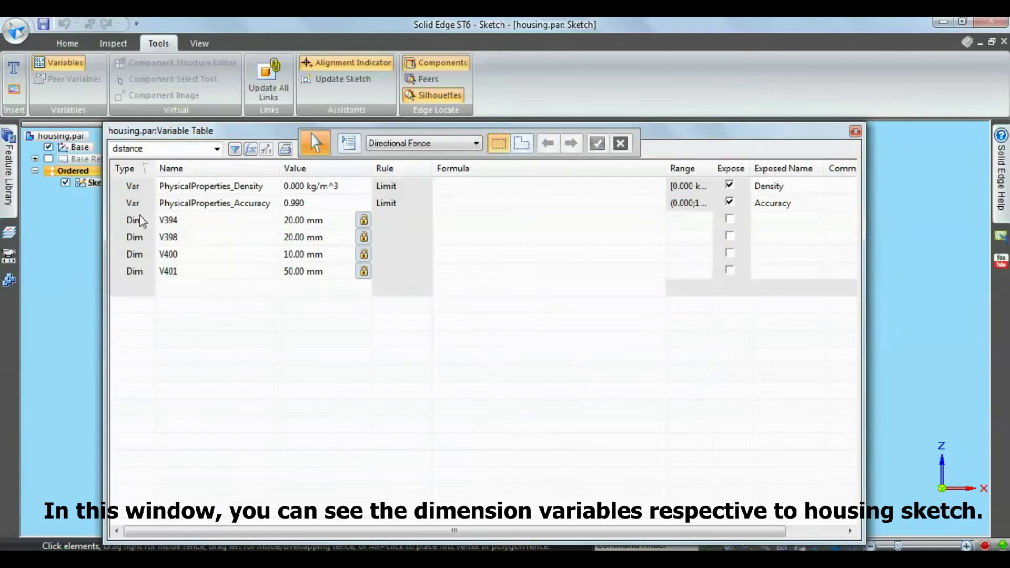
Select and copy the V394, V401, V400 and V398 dimension rows
click(140, 220)
ctrl+click(137, 271)
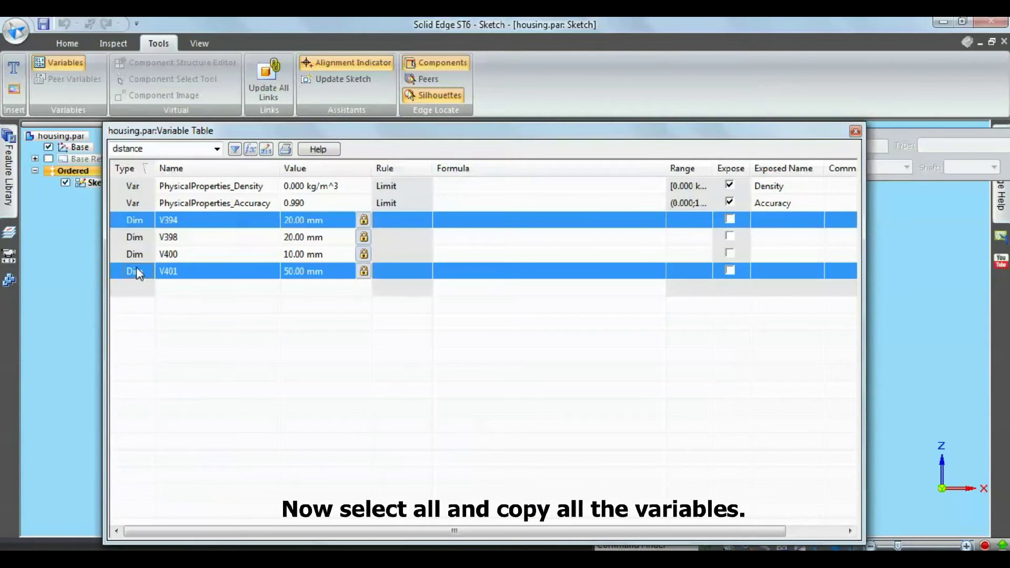
ctrl+click(140, 257)
ctrl+click(141, 239)
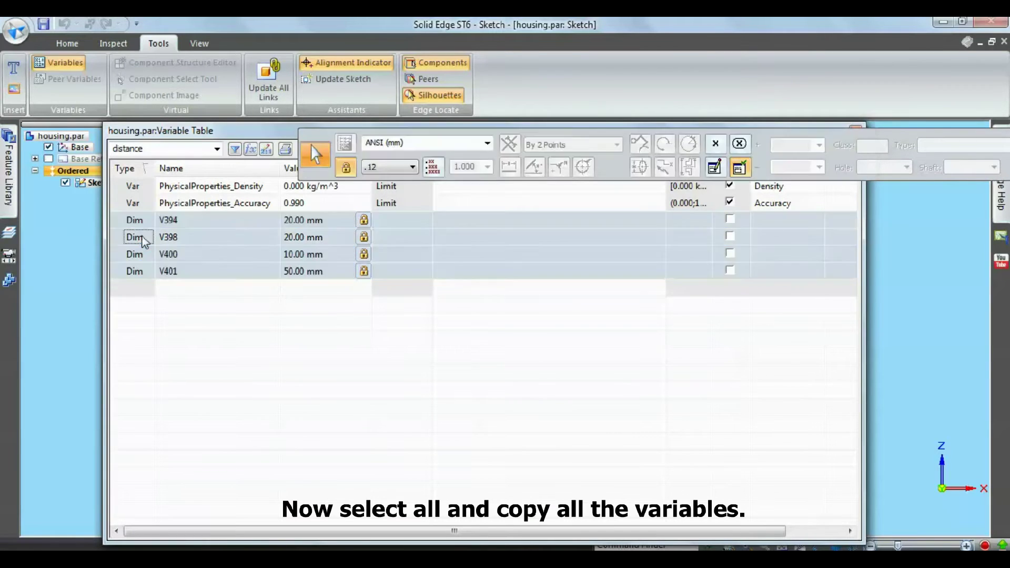
right_click(143, 237)
click(174, 262)
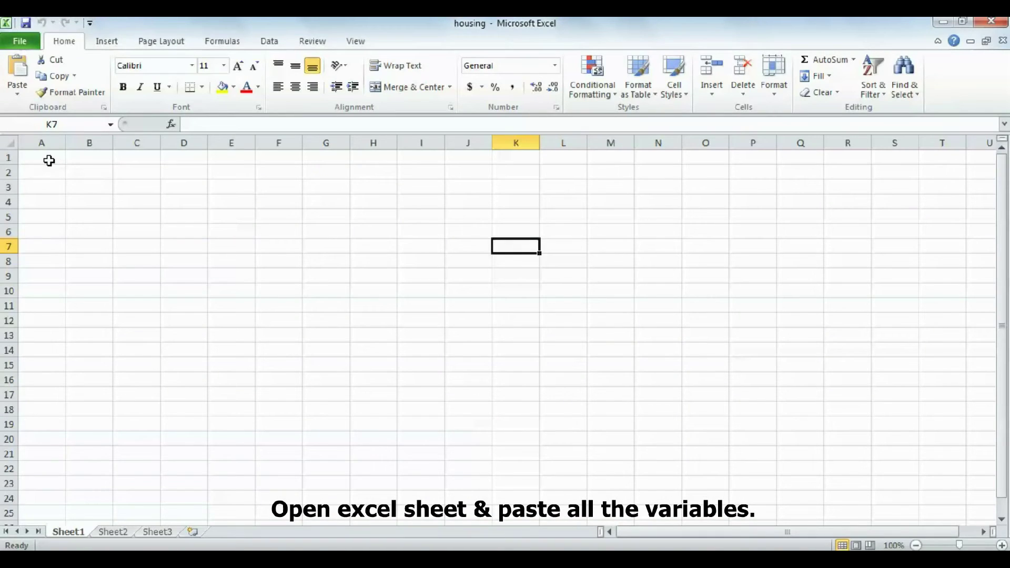
Paste the rows into Excel at A1 and copy the V394 value in C1
click(49, 161)
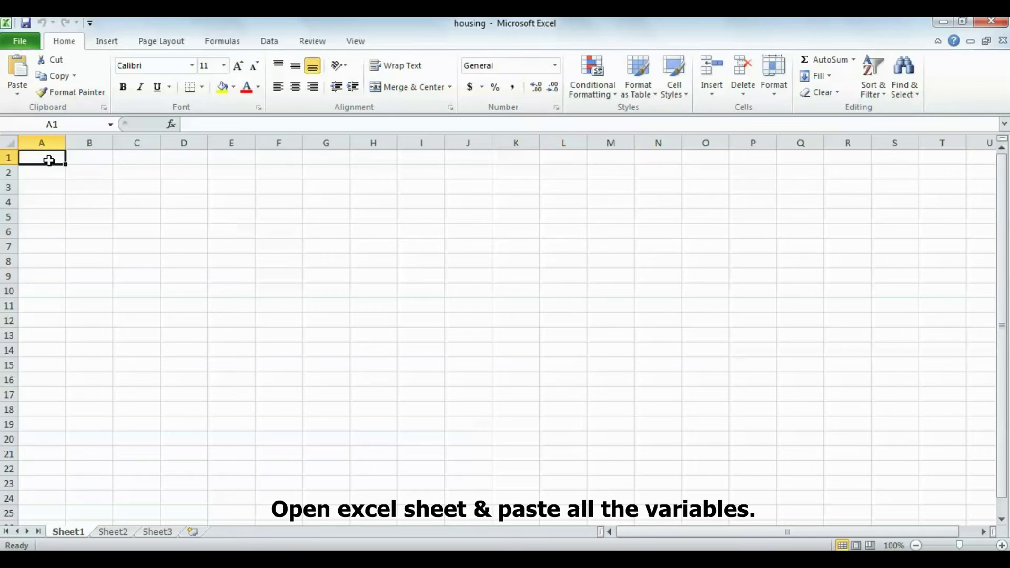
key(ctrl+v)
click(165, 241)
click(207, 168)
click(130, 155)
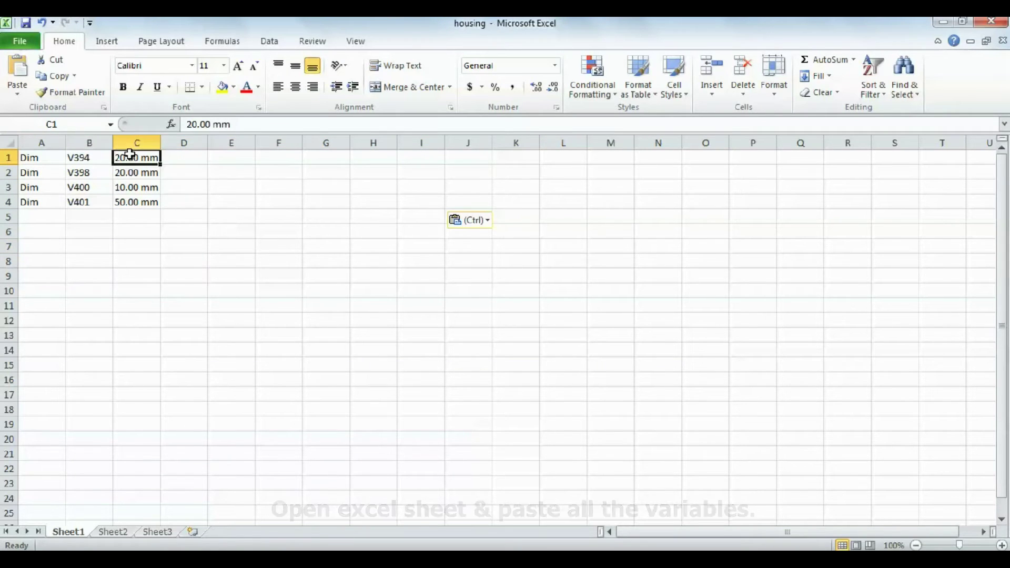
right_click(130, 156)
click(160, 178)
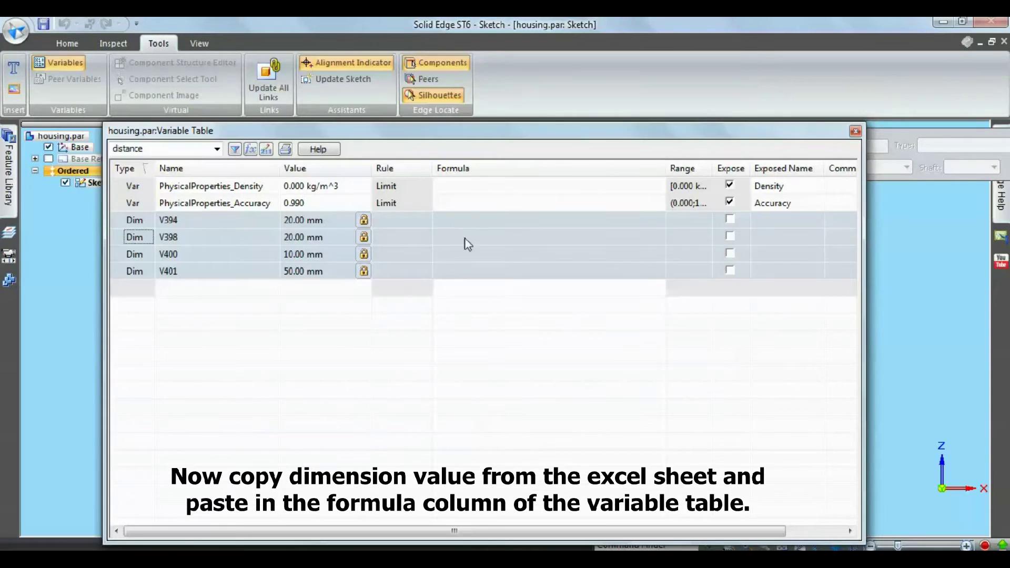
Paste-link cell C1 into V394's formula and C2 into V398's formula
click(473, 224)
right_click(463, 221)
click(516, 390)
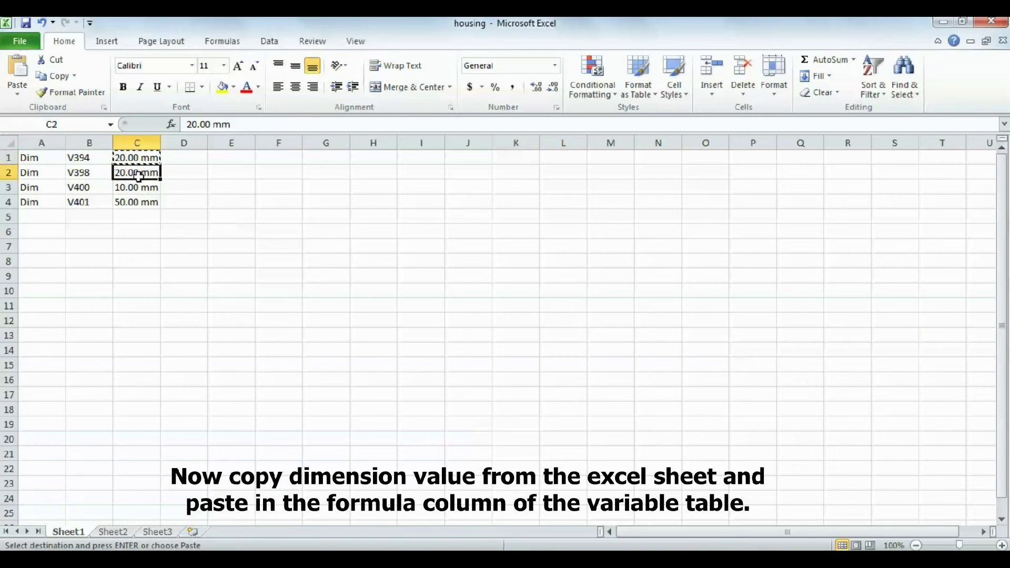
right_click(138, 177)
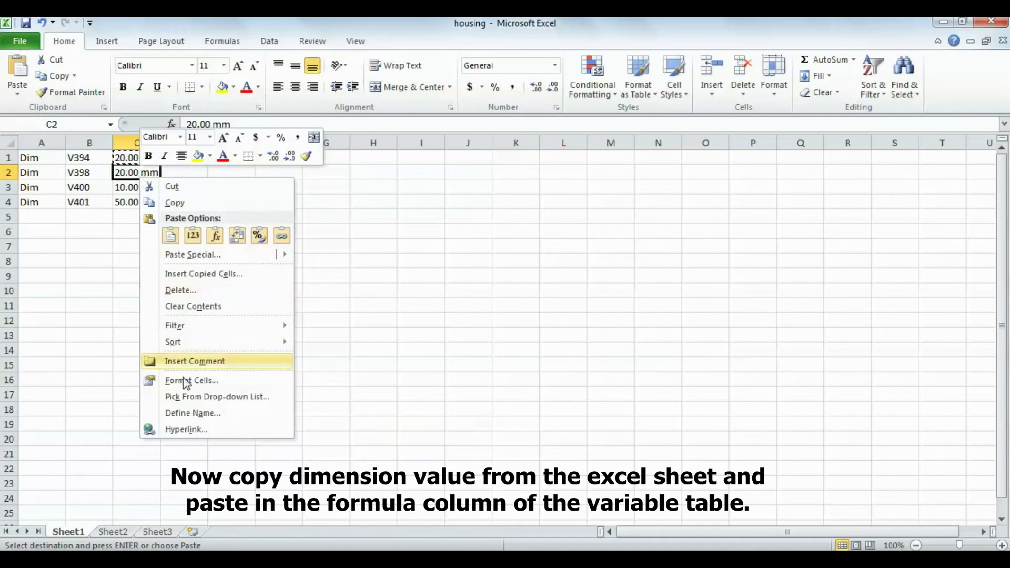
click(174, 202)
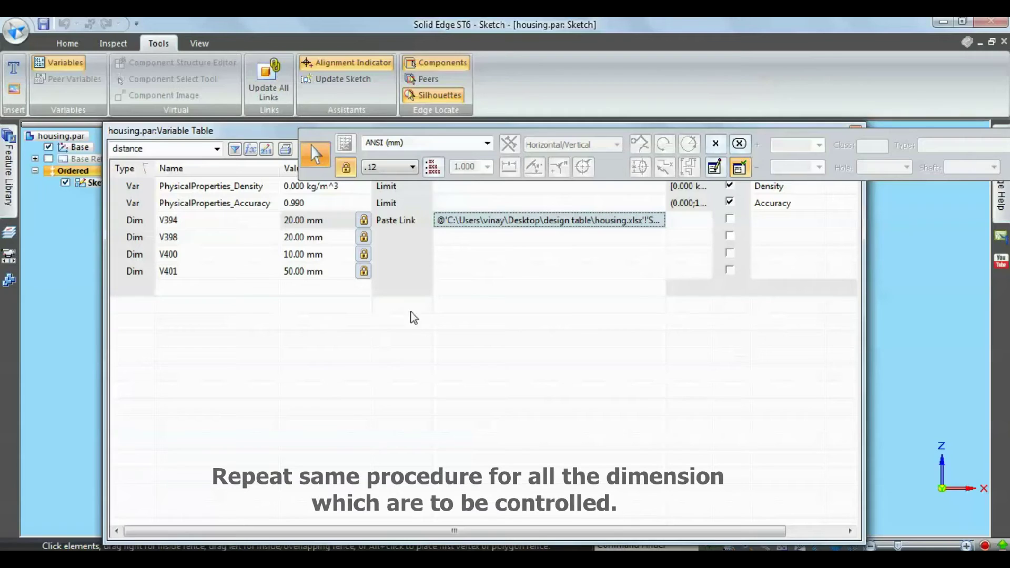
click(486, 237)
right_click(485, 237)
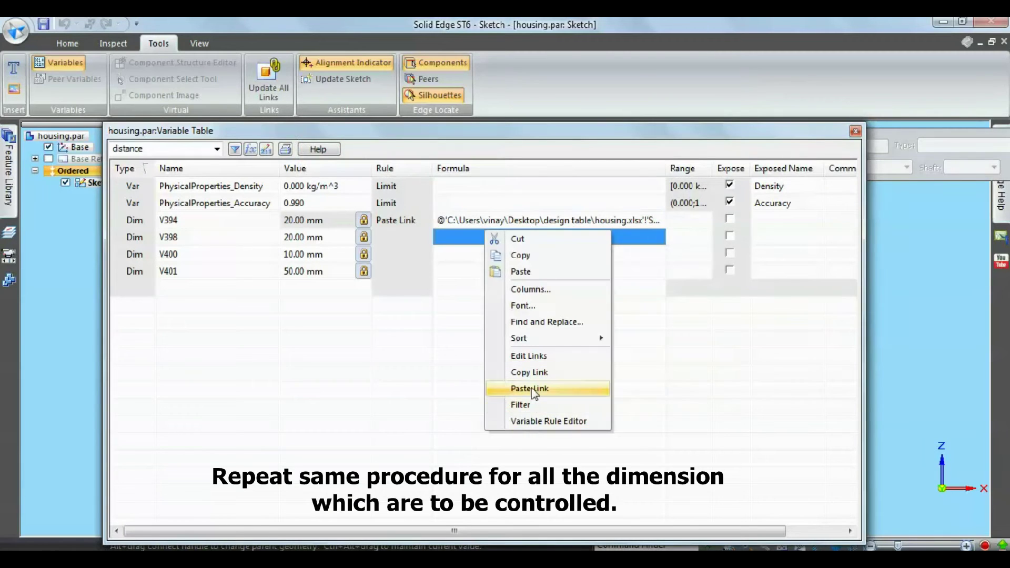
click(526, 389)
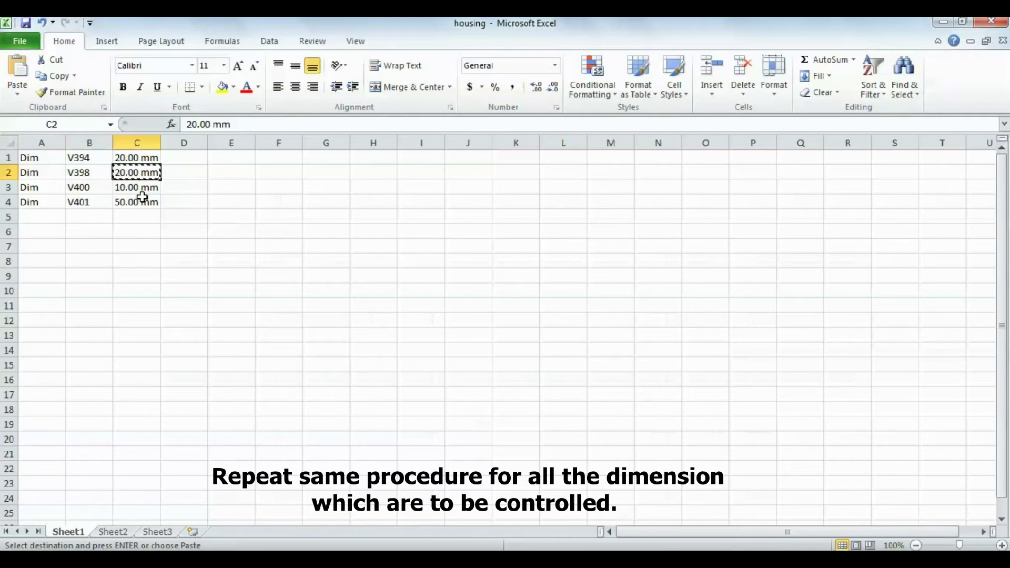
Paste-link cell C3 into V400's formula and C4 into V401's formula
right_click(131, 197)
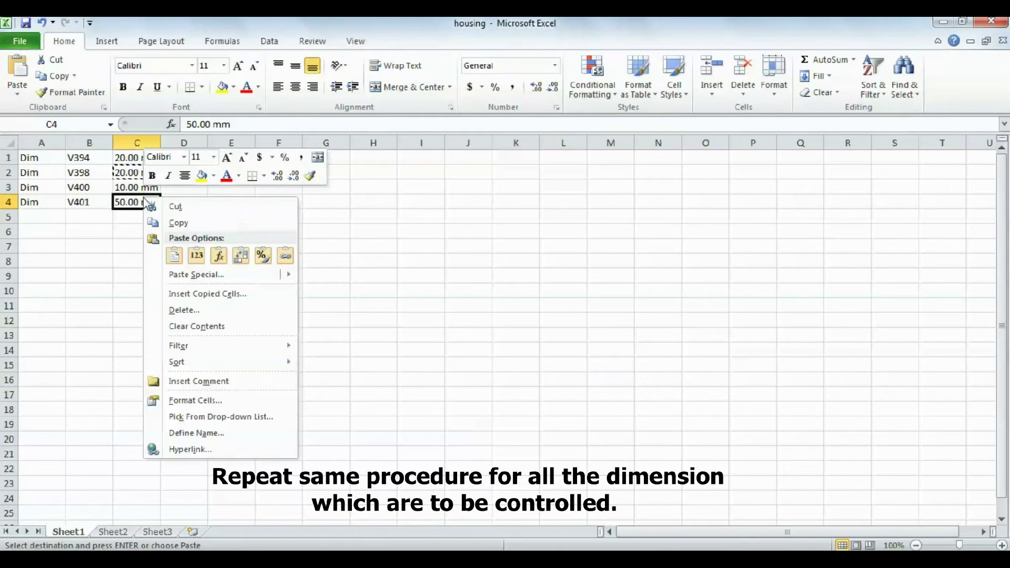
right_click(131, 188)
click(147, 213)
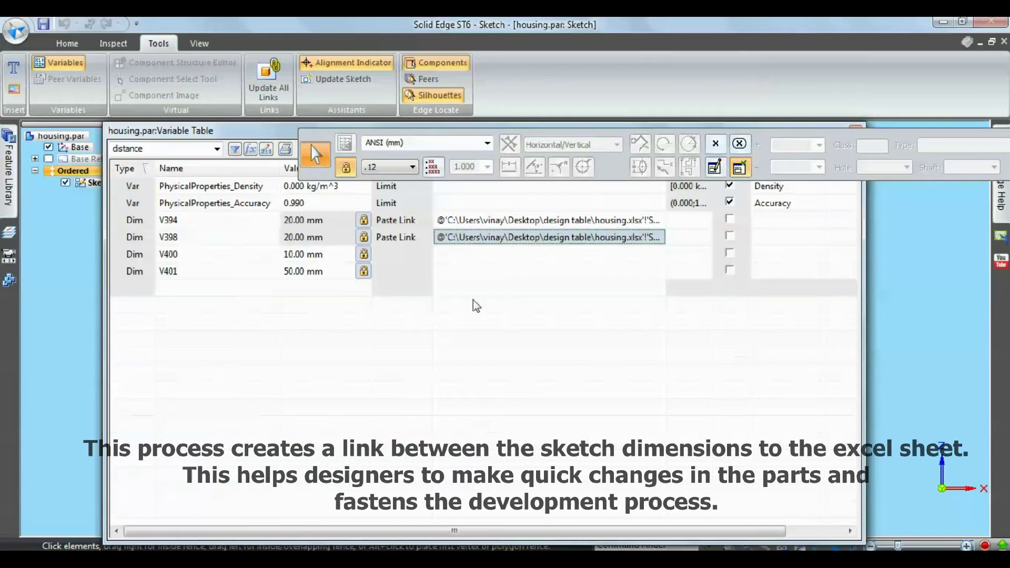
click(510, 255)
right_click(511, 255)
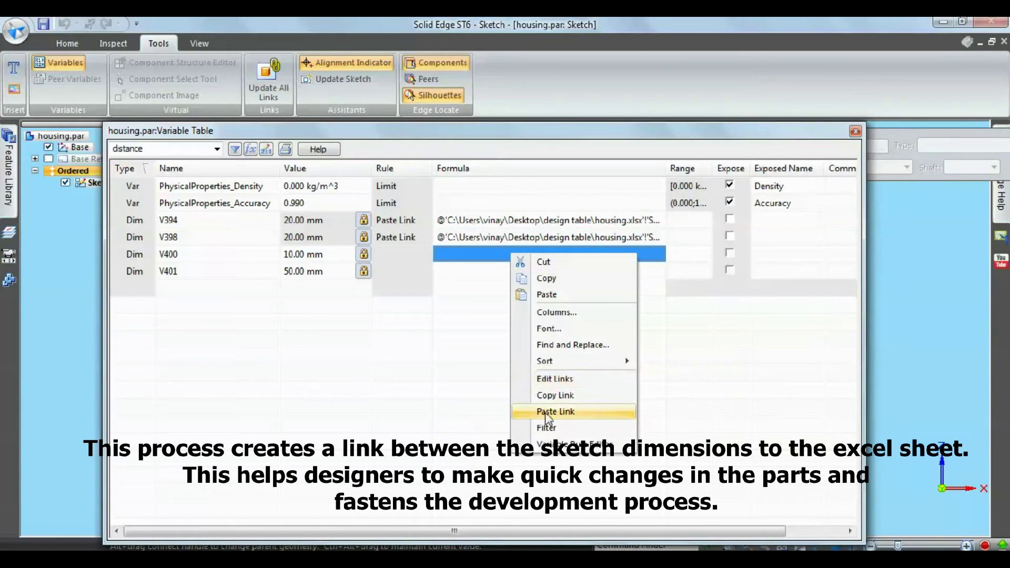
click(556, 412)
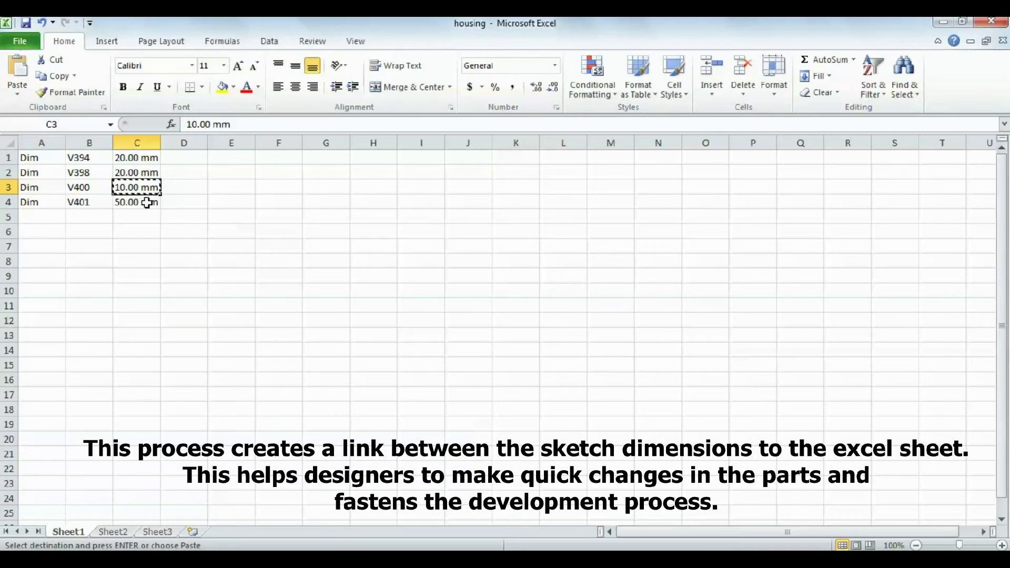
right_click(146, 203)
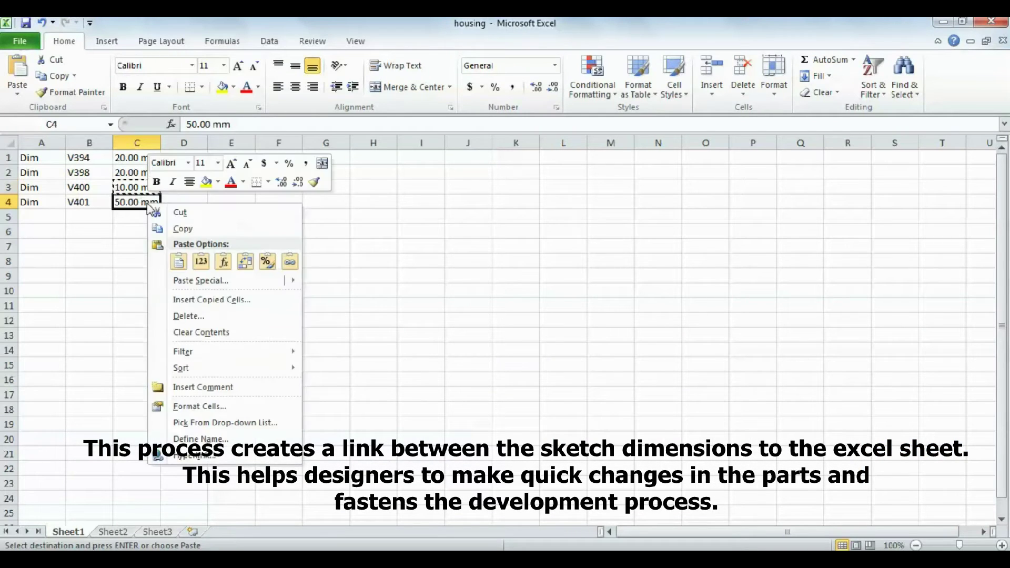
click(201, 228)
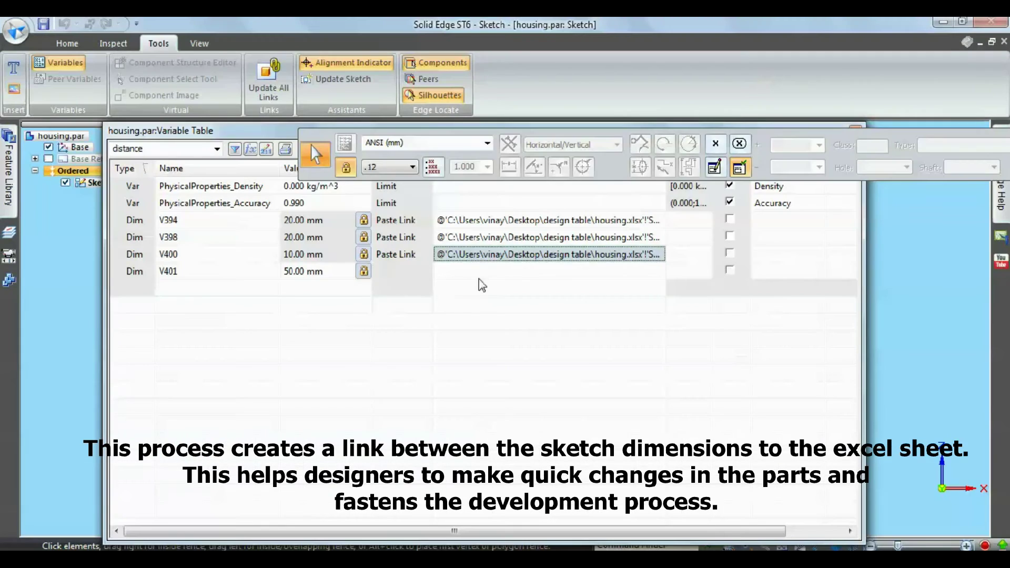
click(481, 271)
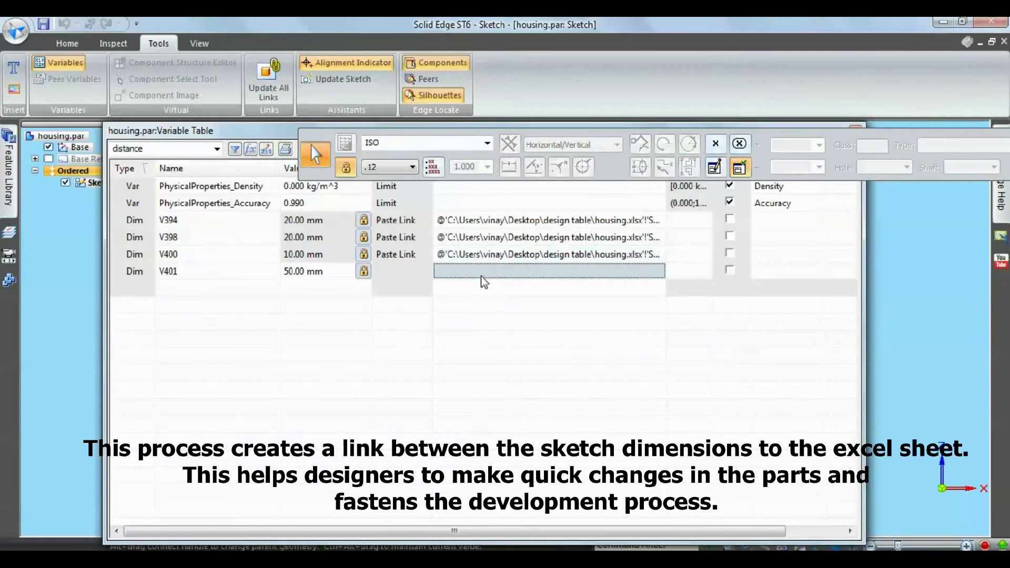
right_click(482, 272)
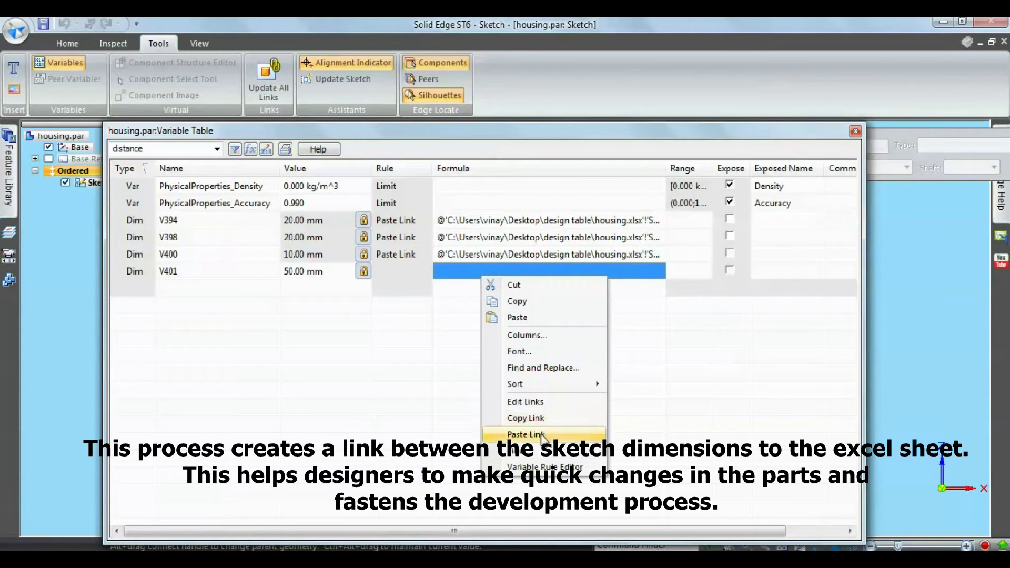
click(539, 434)
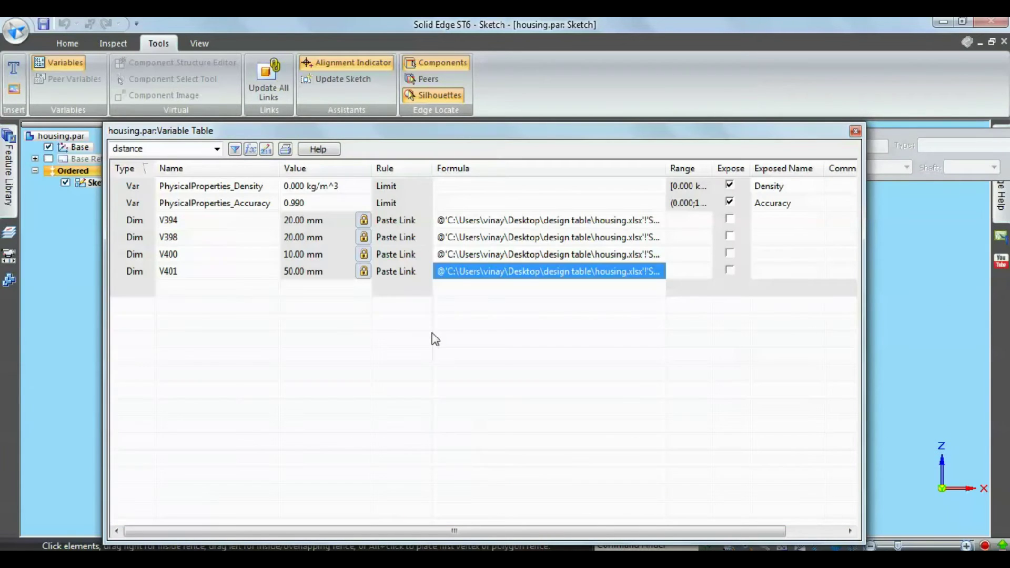
Close the Variable Table and change cell C1 (V394) to 10 in Excel
click(855, 131)
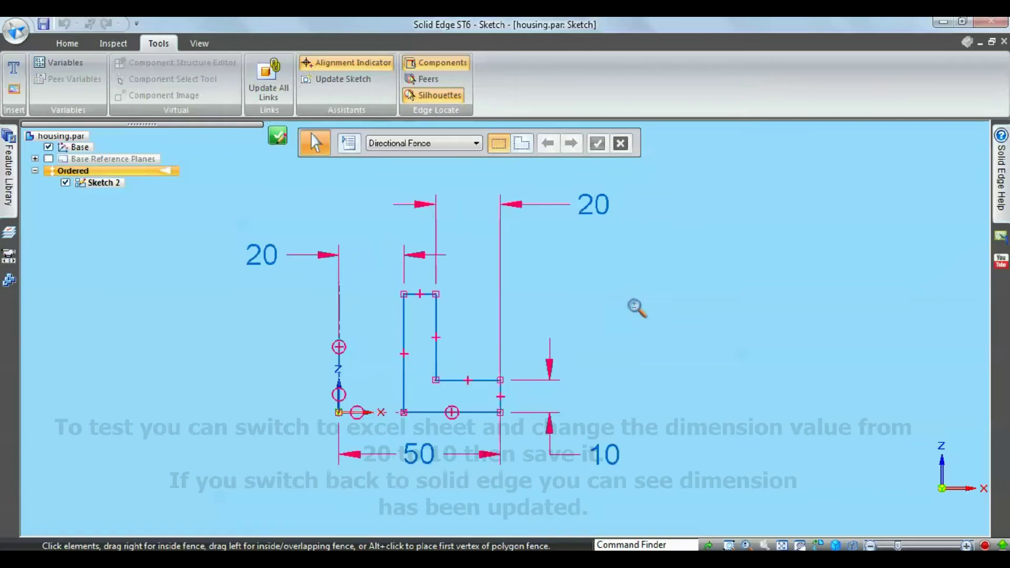
scroll(637, 308, down, 2)
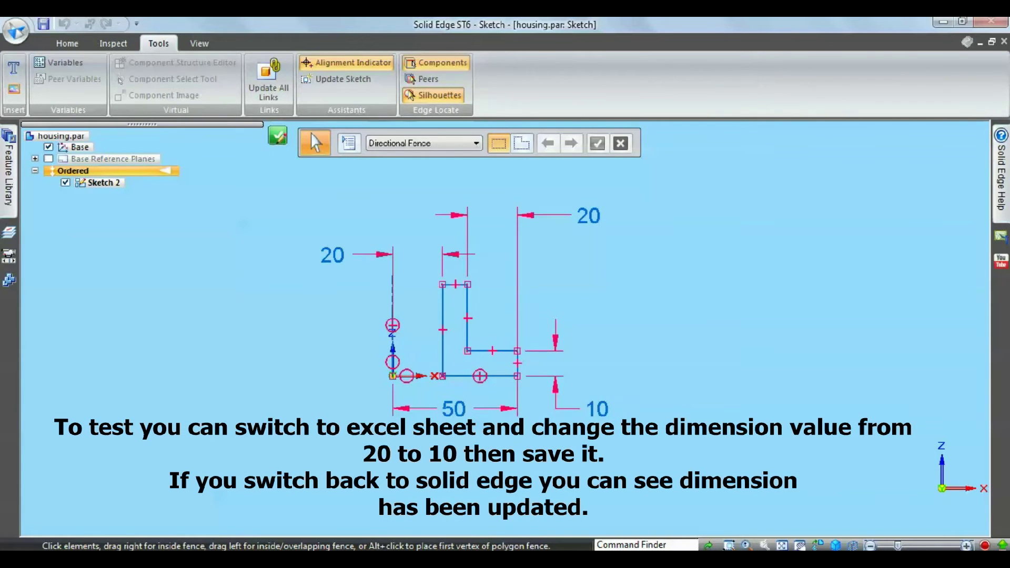
key(alt+Tab)
click(116, 156)
double_click(117, 157)
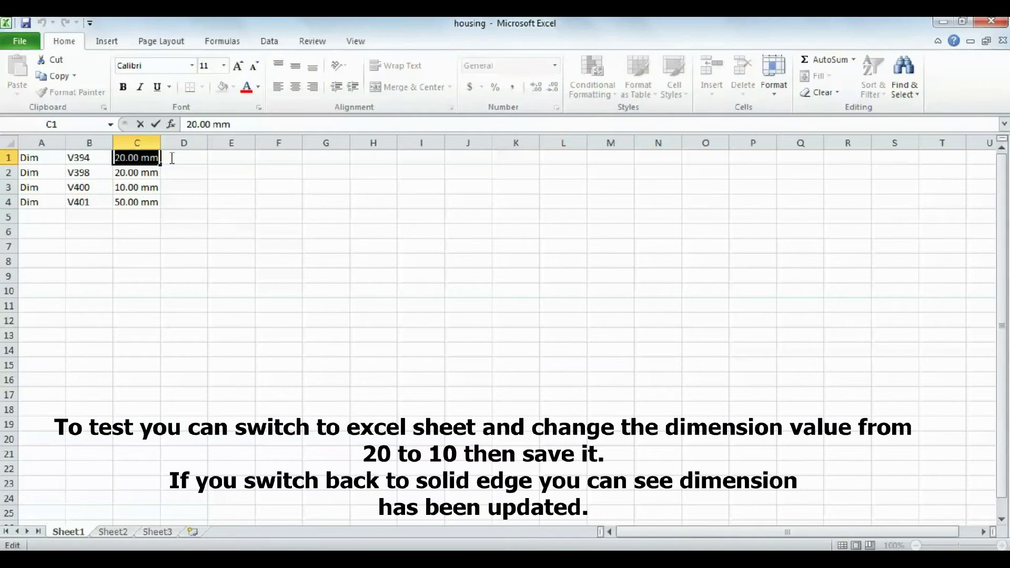
text(0)
click(305, 189)
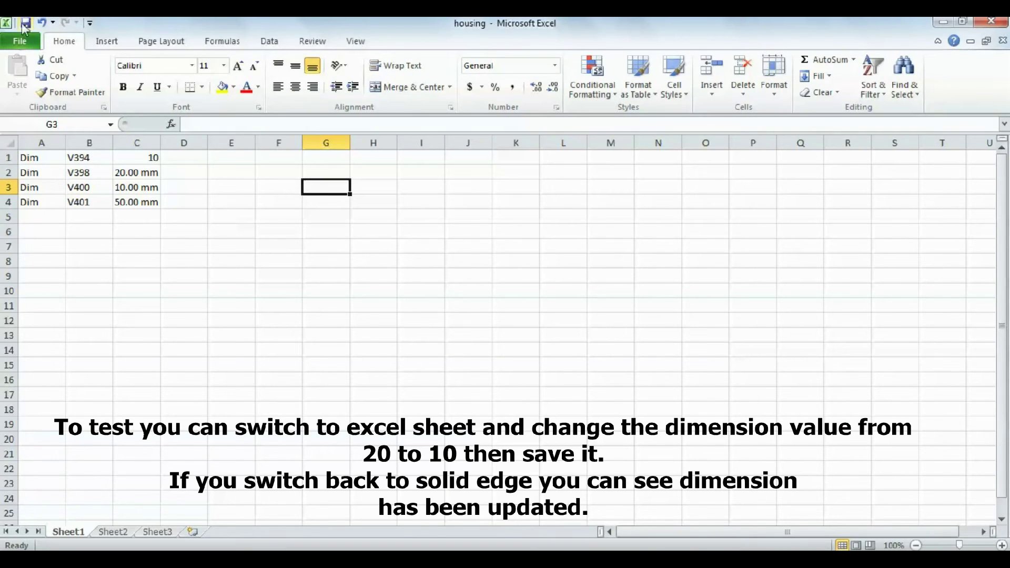
key(alt+Tab)
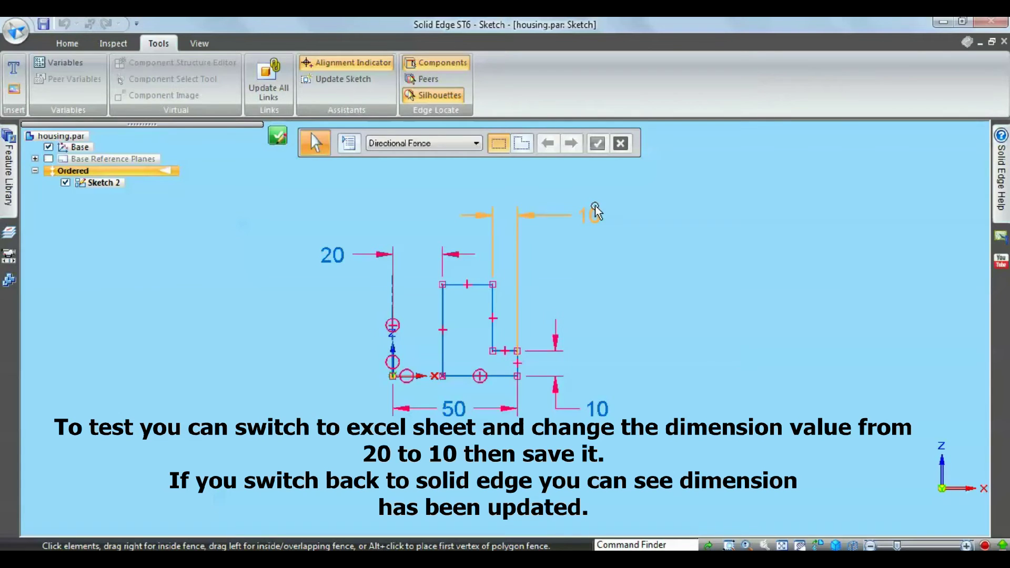
Change cell C2 (V398) to 10 and check the updated sketch in Solid Edge
mouse_move(589, 214)
key(alt+Tab)
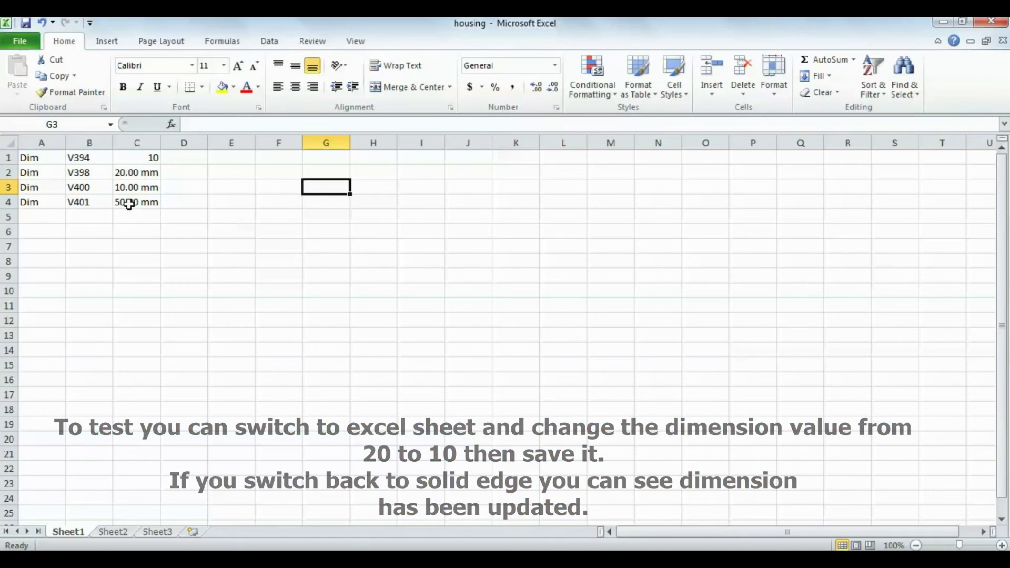
click(130, 175)
double_click(130, 175)
drag(115, 174, 183, 173)
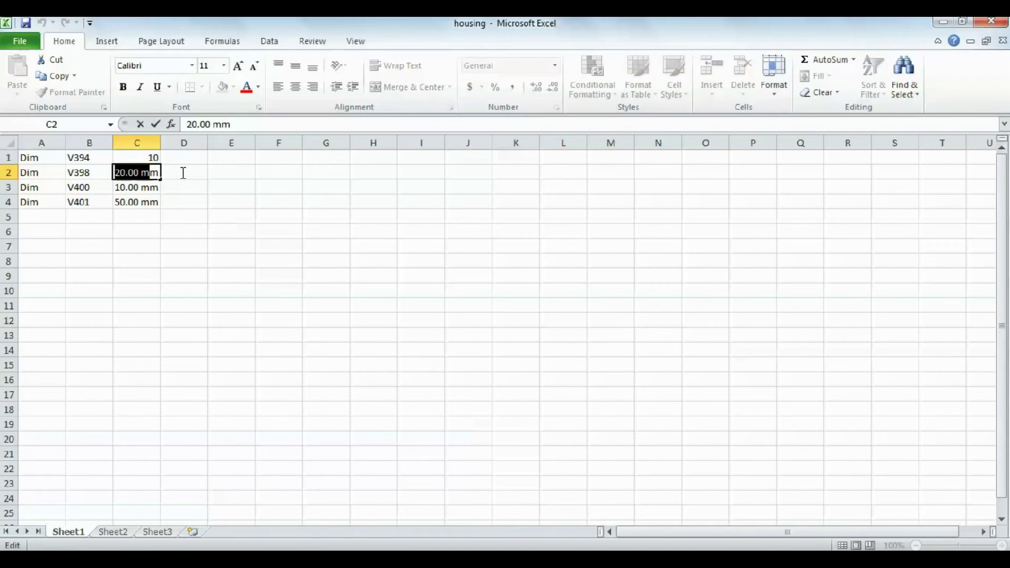
text(10)
key(Return)
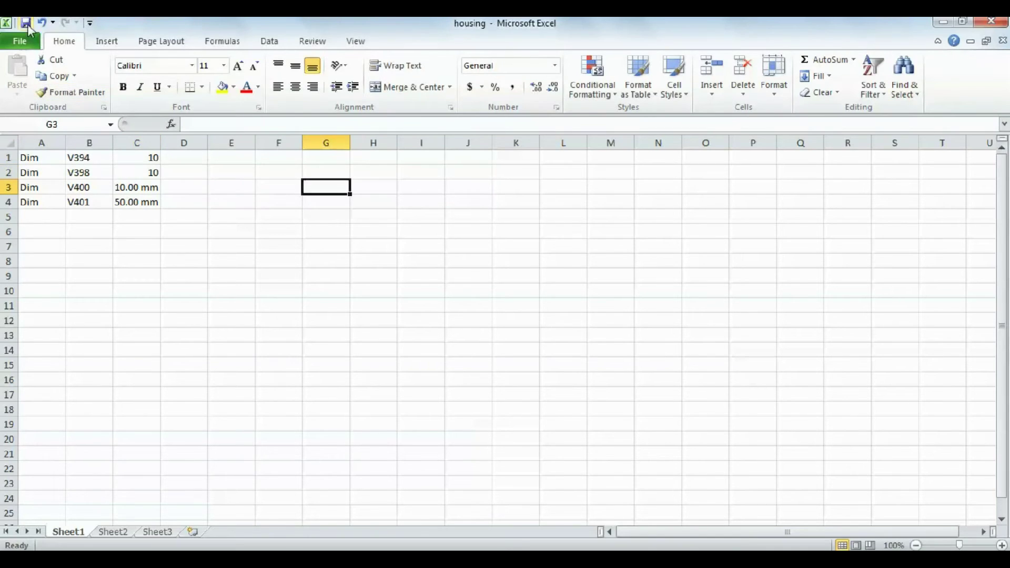
key(alt+Tab)
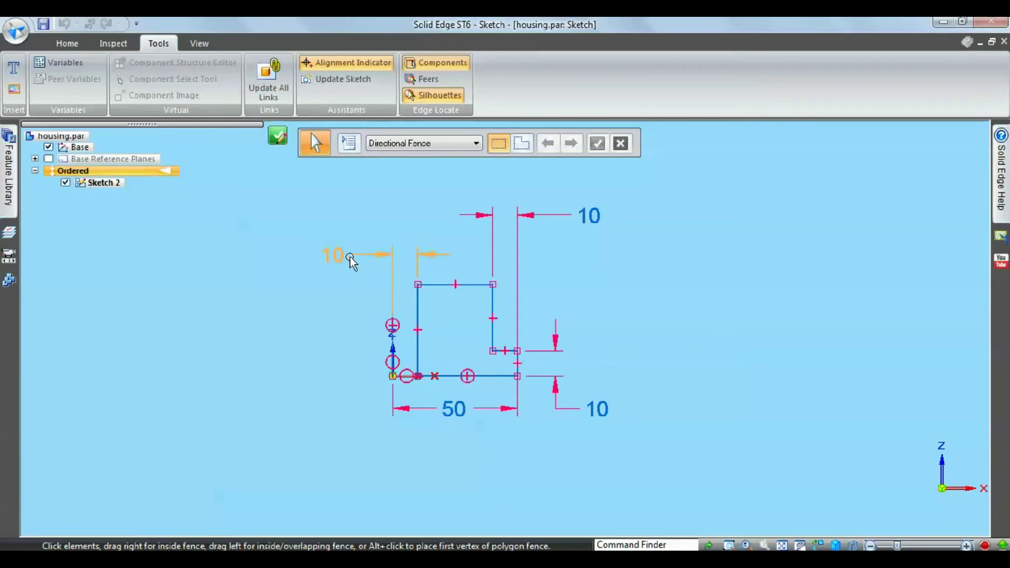
mouse_move(333, 254)
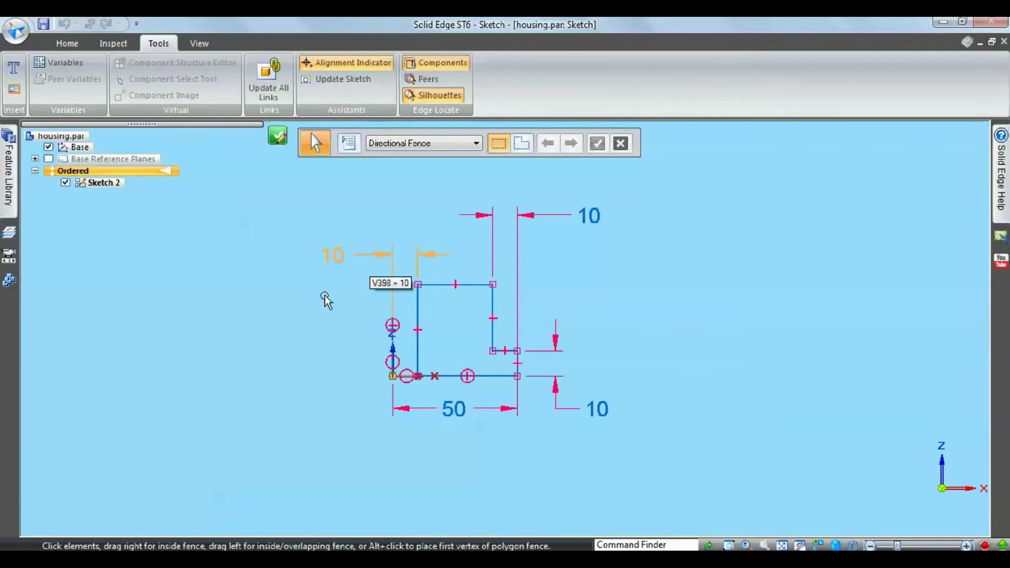
Set cell C1 (V394) to 20 and save the workbook
click(409, 548)
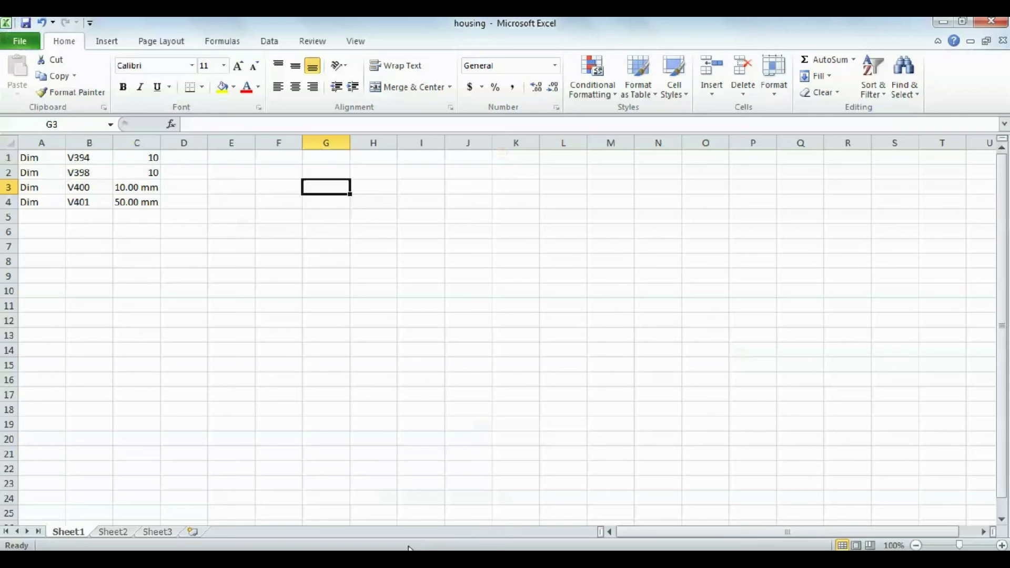
double_click(150, 157)
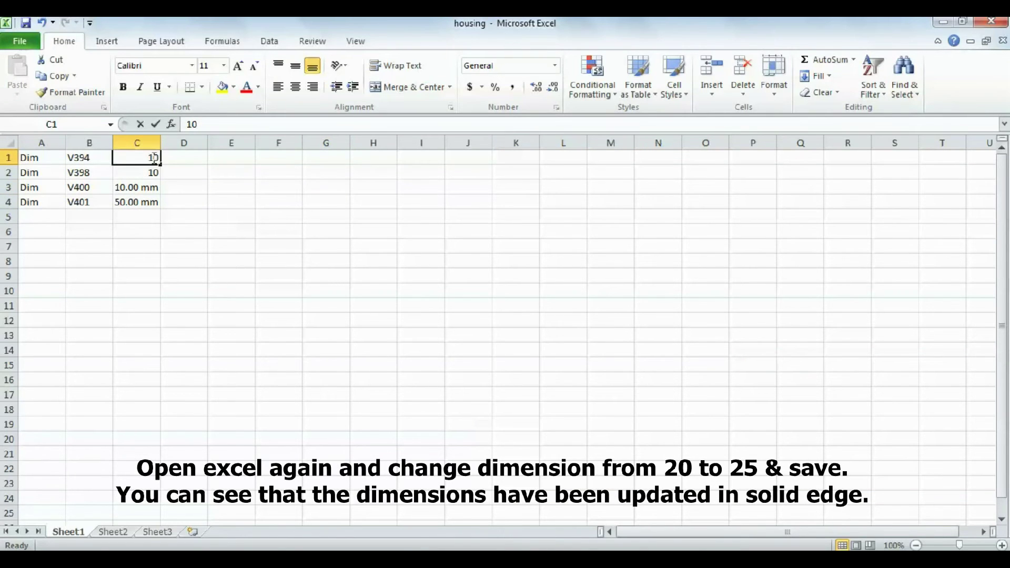
drag(114, 158, 169, 155)
text(20)
click(252, 219)
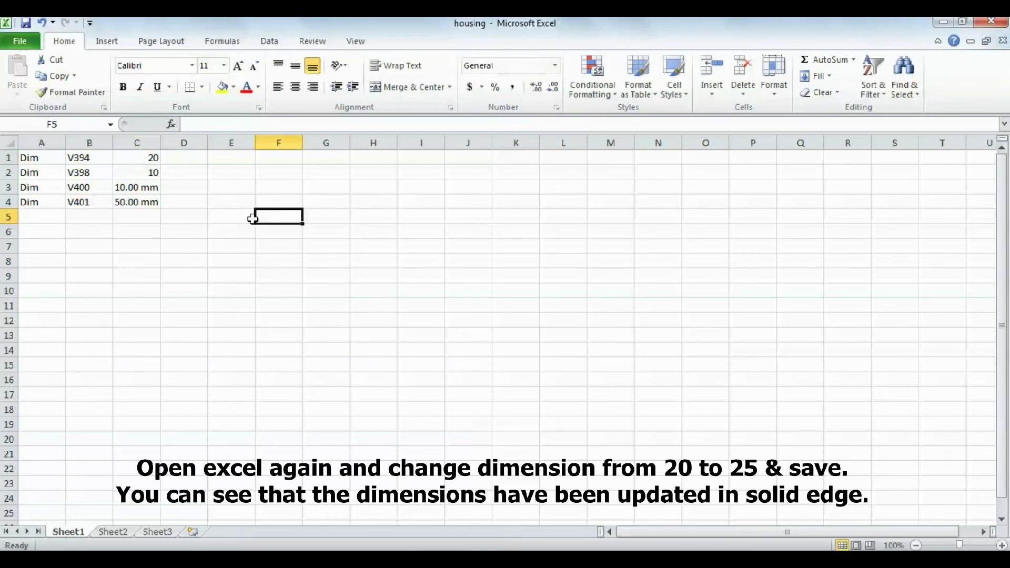
click(25, 23)
Change cell C2 to 25
click(135, 174)
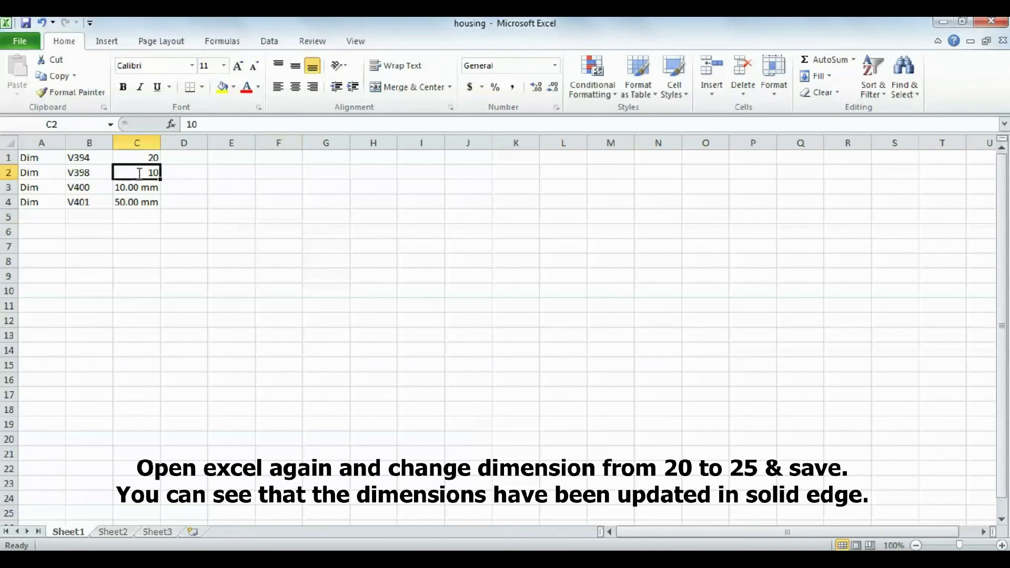
double_click(135, 174)
drag(135, 174, 206, 175)
text(25)
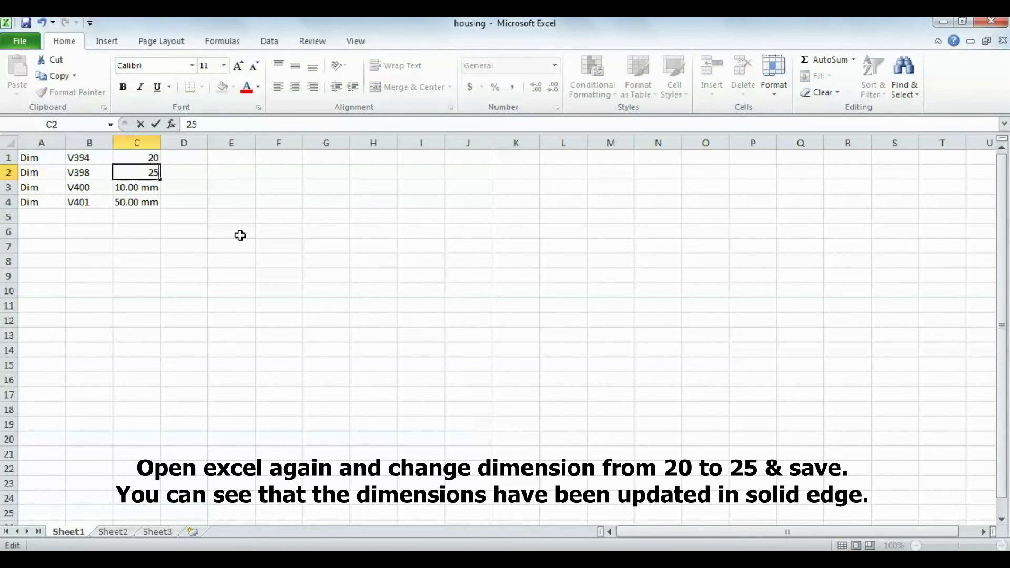
click(277, 276)
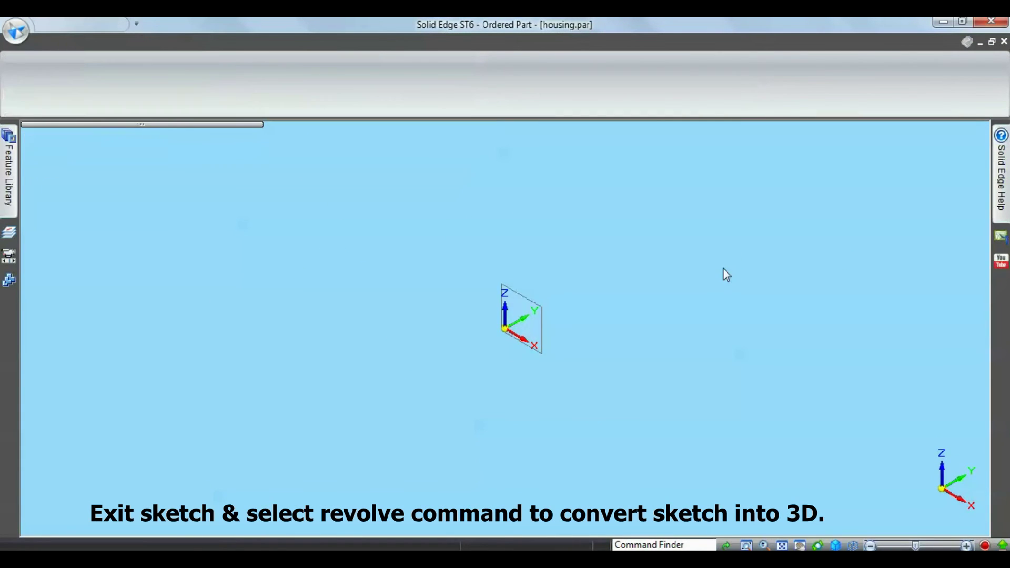
Revolve the L-shaped profile 360° about the vertical axis into Protrusion 1, then hide Sketch 2
click(416, 147)
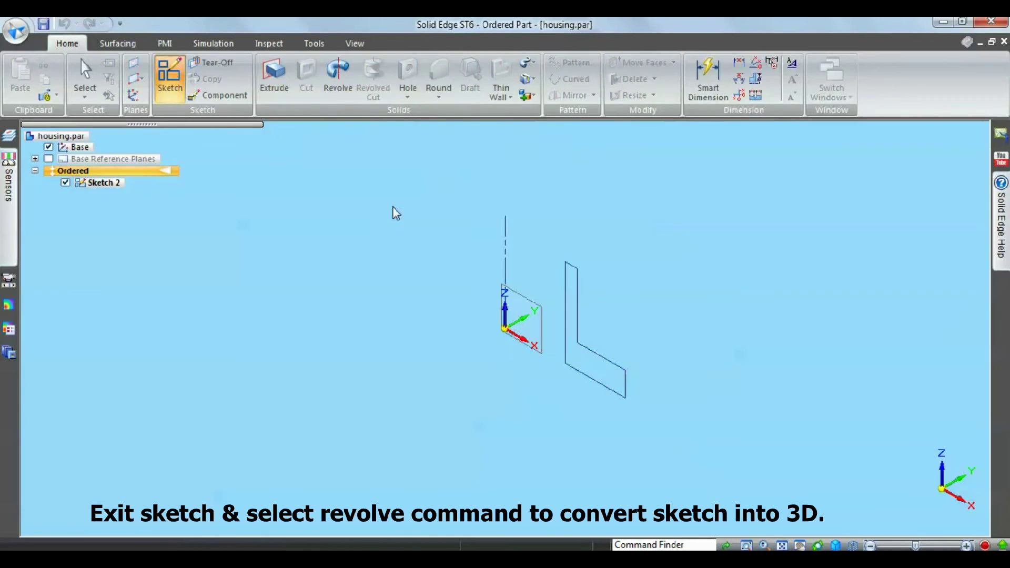
click(337, 78)
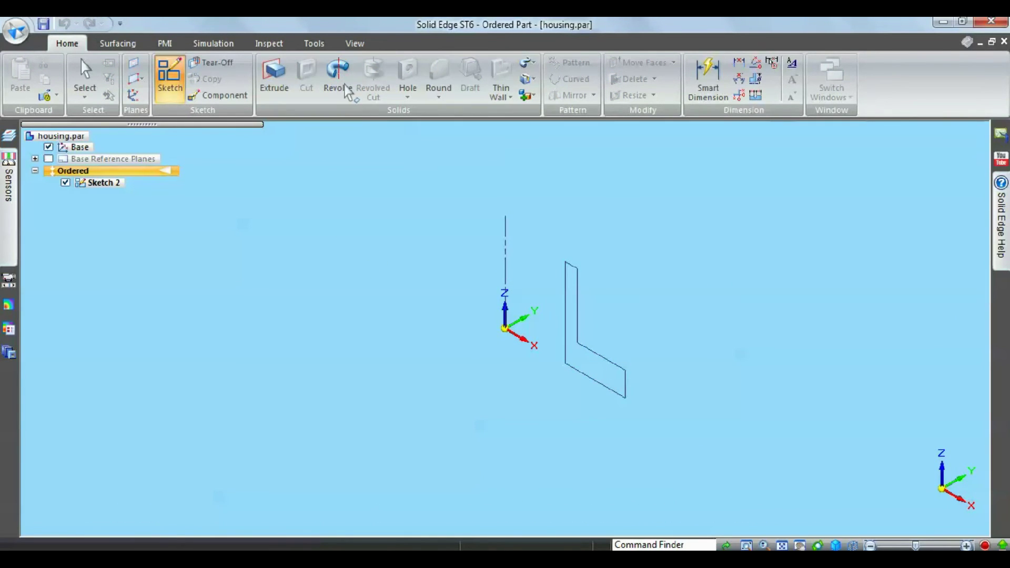
click(579, 301)
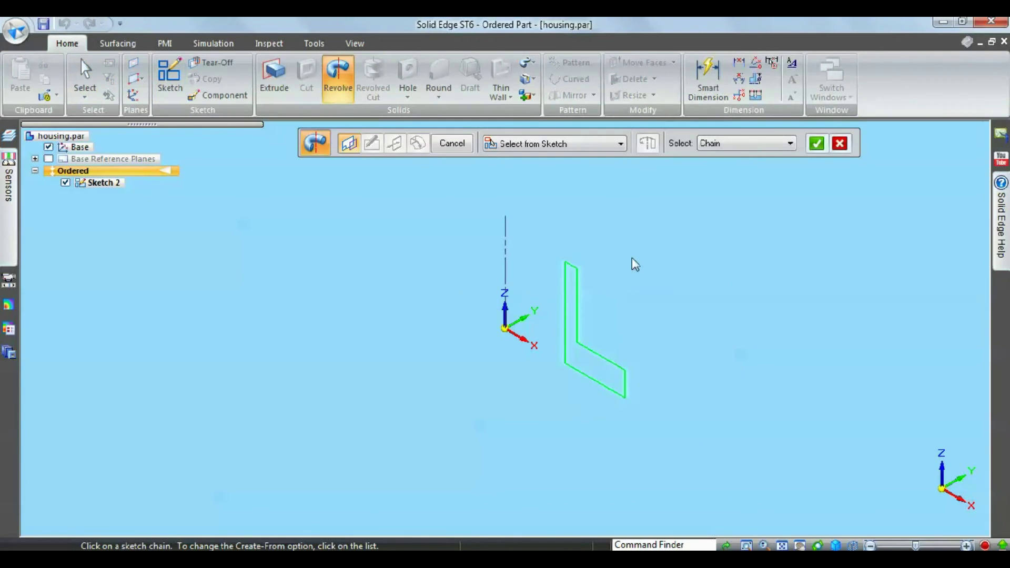
right_click(634, 264)
click(506, 242)
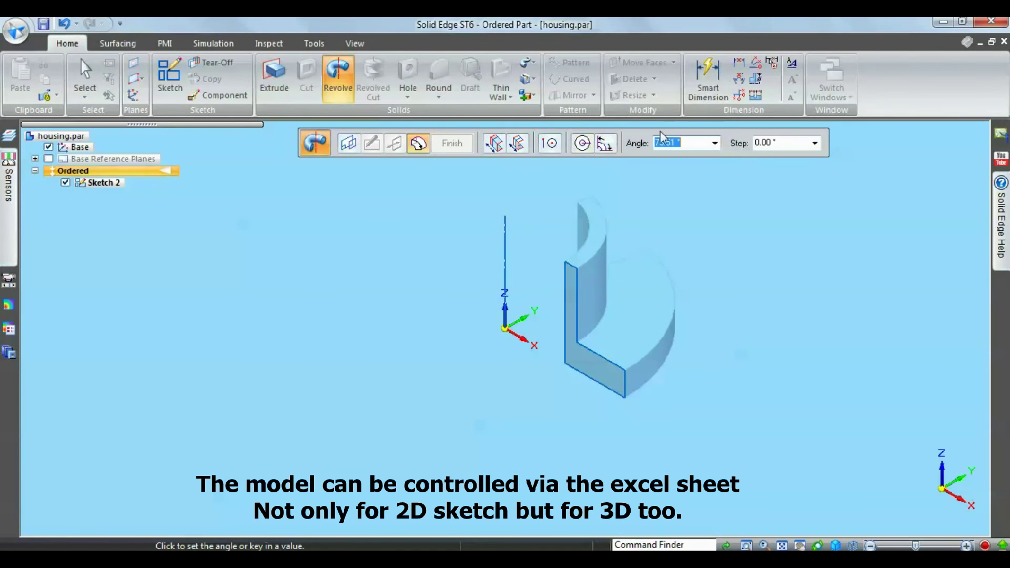
text(360)
key(Return)
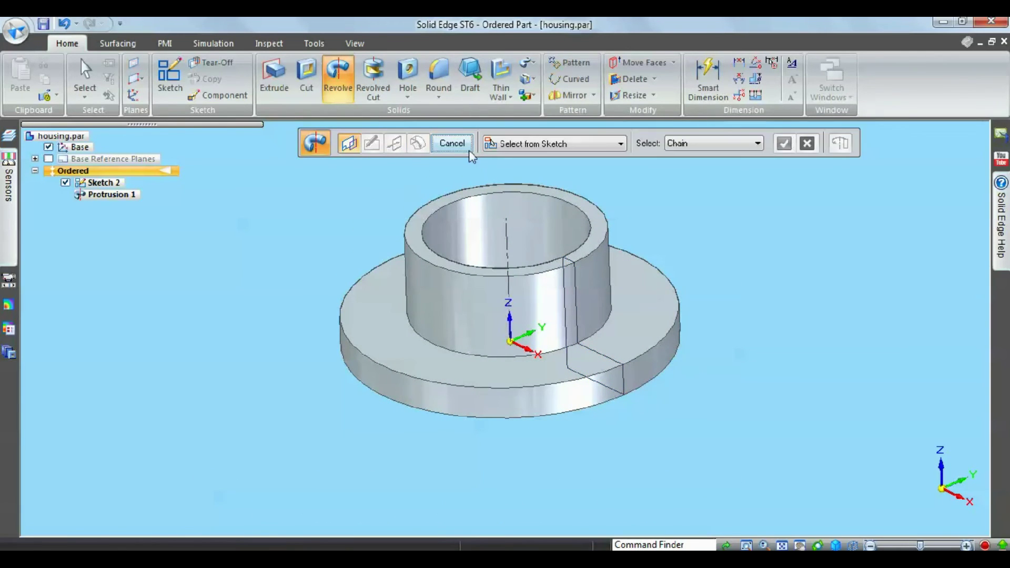
click(469, 151)
click(65, 183)
mouse_move(169, 293)
middle_down()
mouse_move(194, 304)
mouse_move(141, 335)
middle_up()
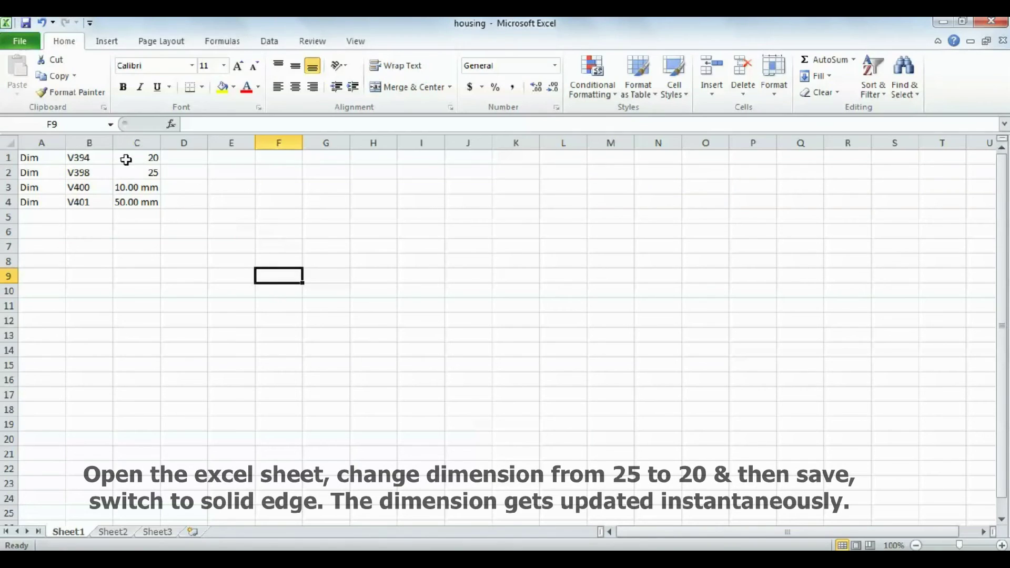
Set cell C2 (V358) back to 20 and save the workbook
double_click(142, 173)
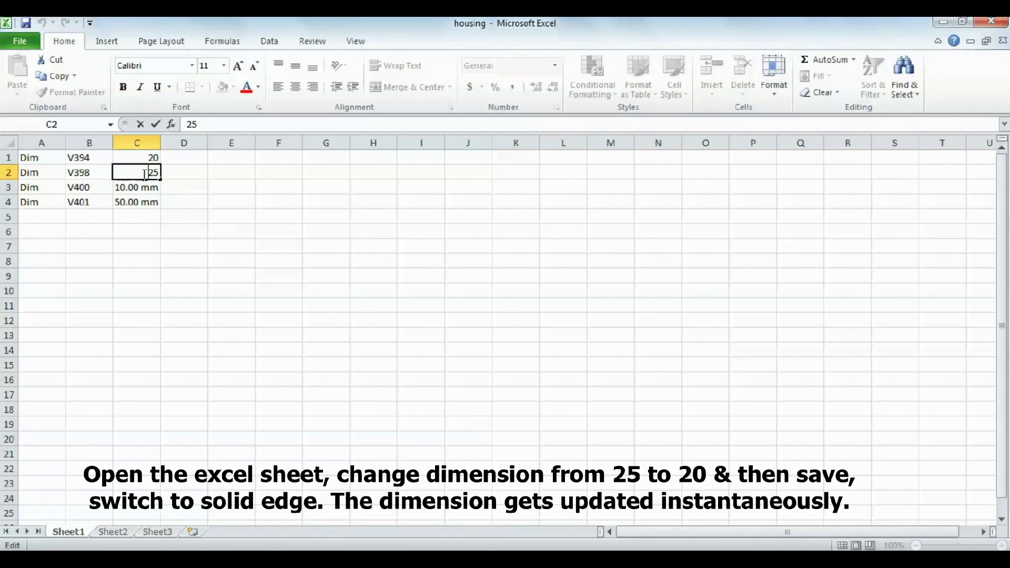
drag(144, 175, 176, 171)
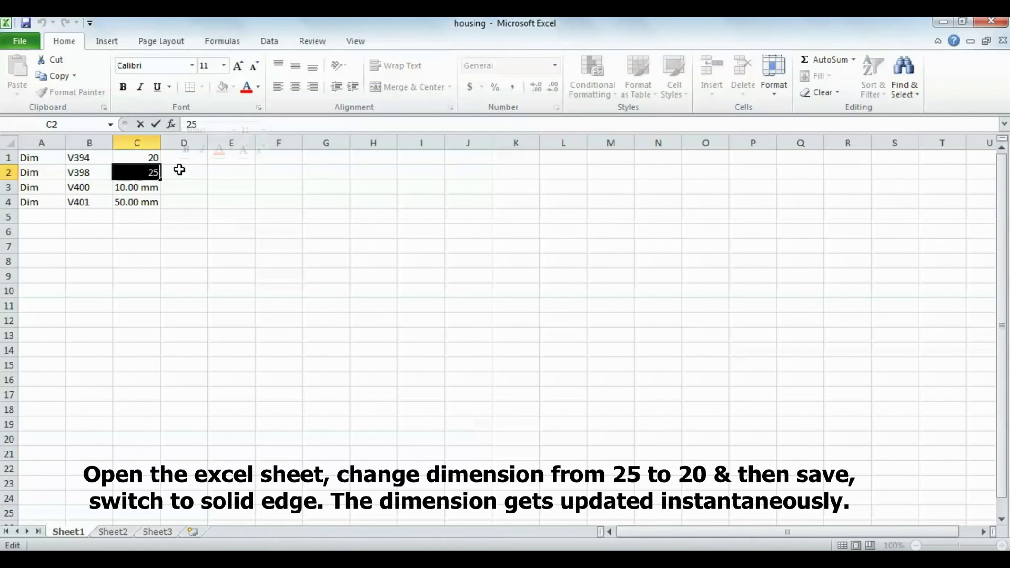
text(3520)
click(231, 246)
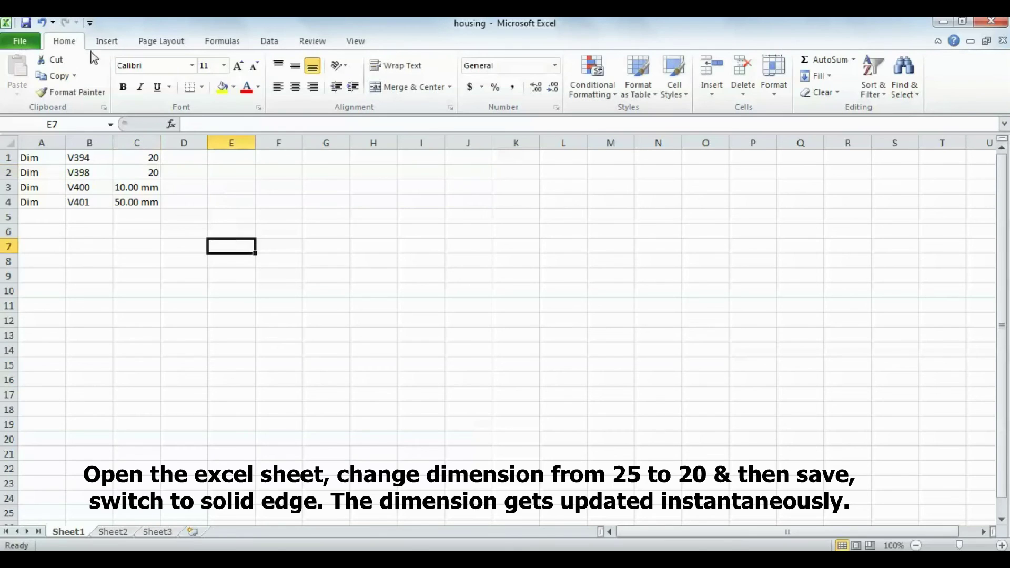
click(26, 24)
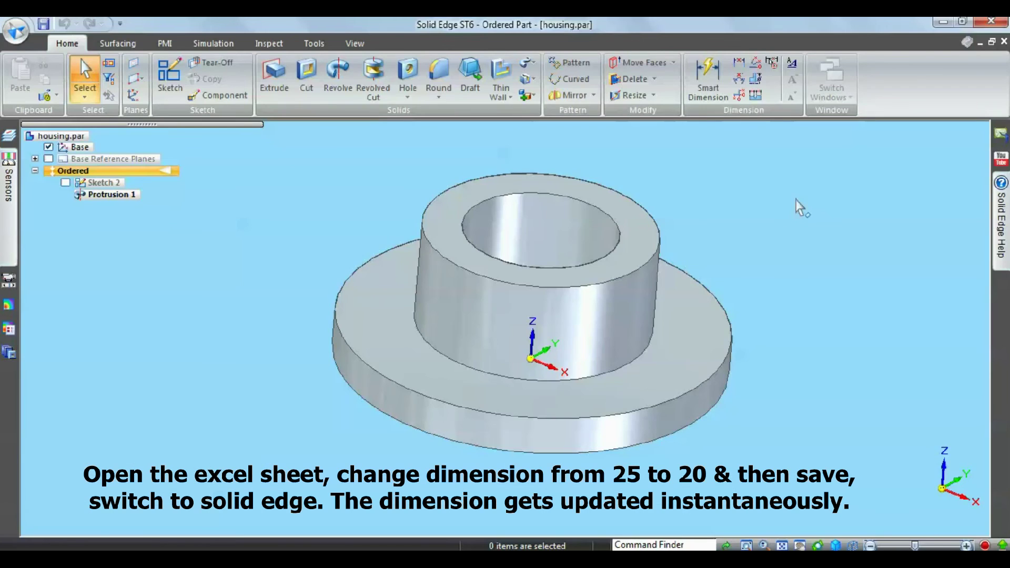
scroll(767, 214, up, 2)
scroll(773, 212, up, 2)
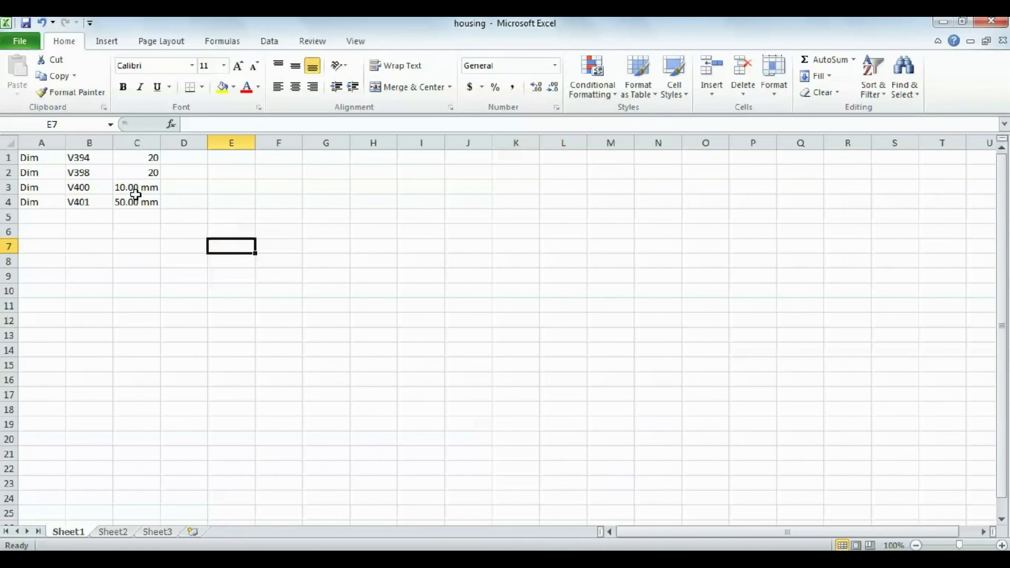
Change the flange value in C4 (V401) from 50.00 mm to 40 and save the housing part
click(136, 197)
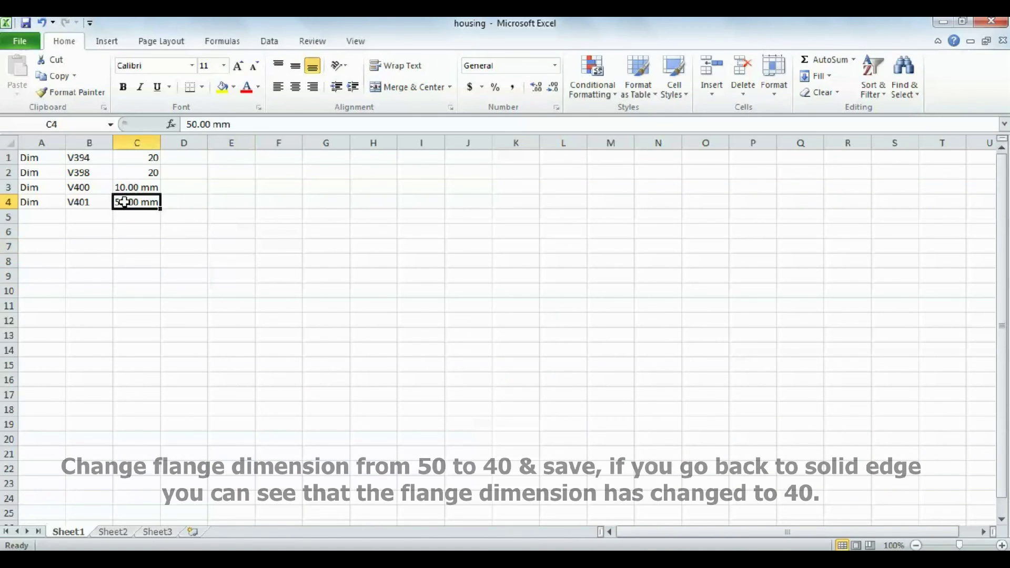
double_click(115, 202)
drag(114, 202, 198, 205)
text(4)
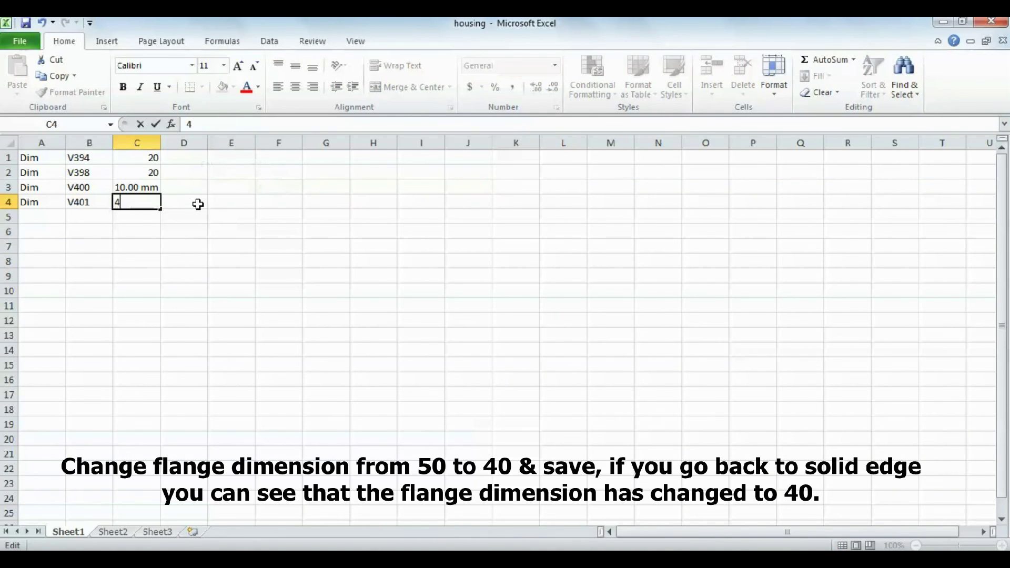
text(0)
click(311, 245)
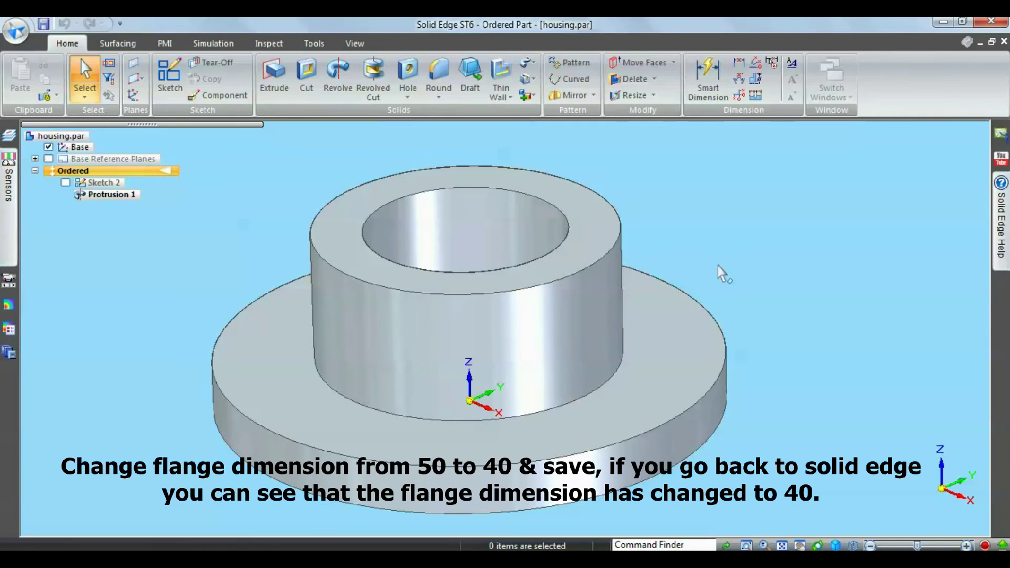
click(47, 29)
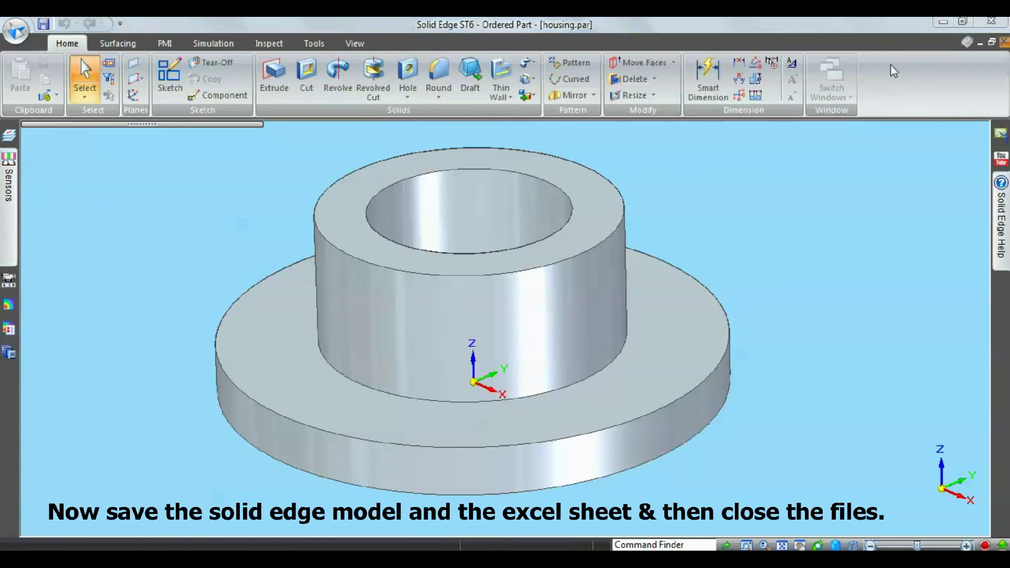
Close housing.par and the Excel workbook, then show the hidden system tray icons
key(ctrl+w)
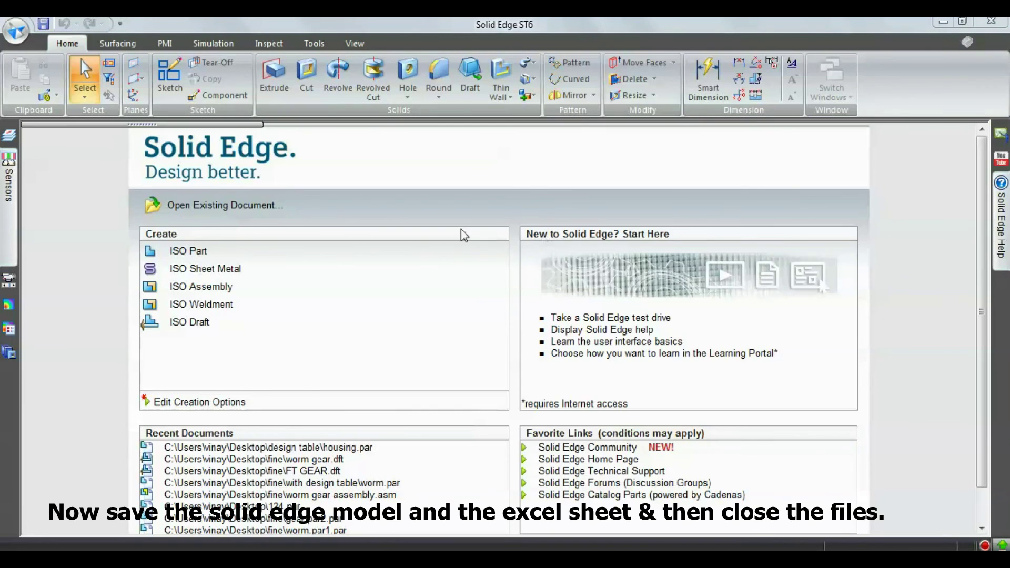
key(alt+Tab)
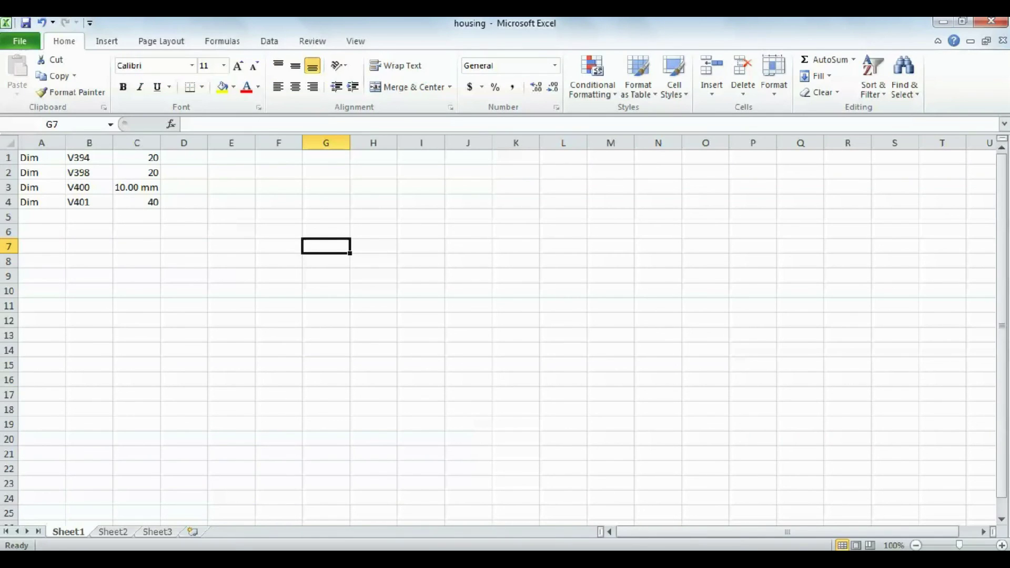
click(992, 21)
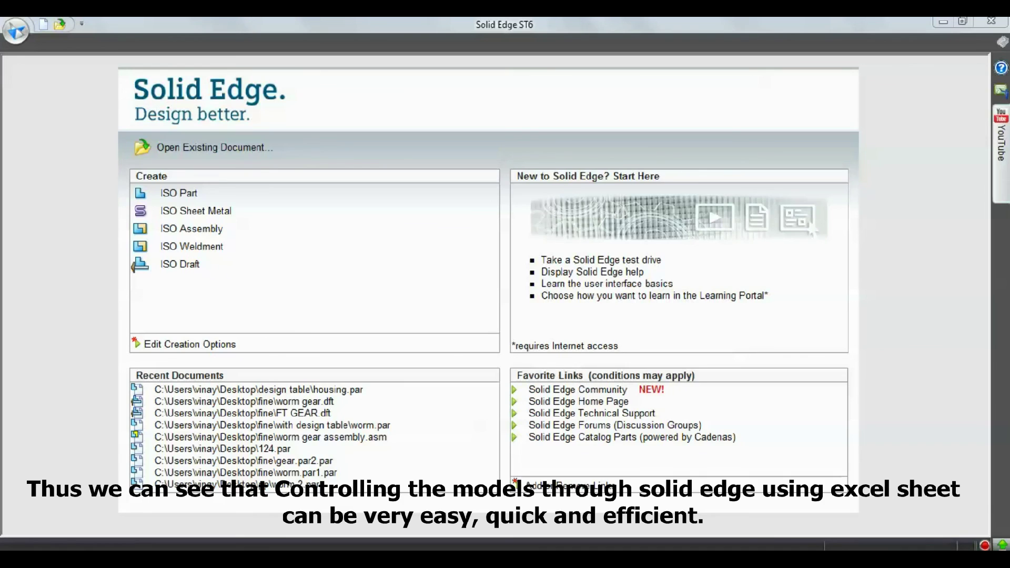
click(858, 557)
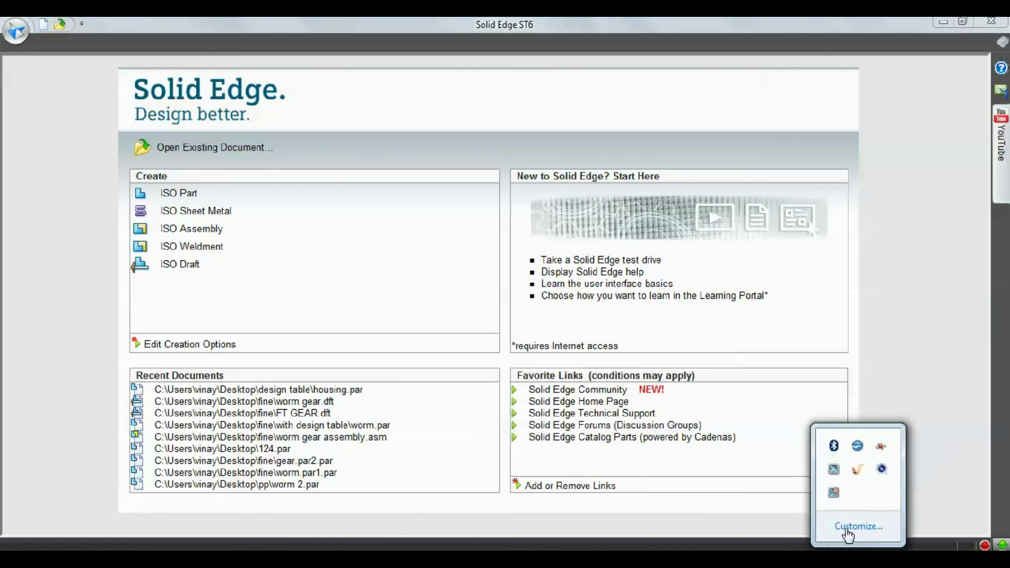